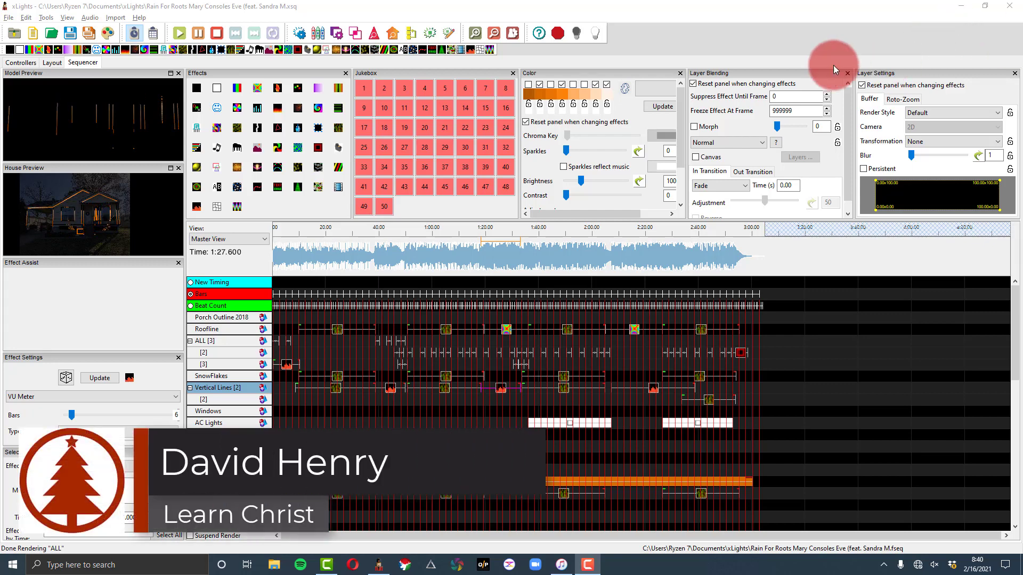
Step: Reset the window layout to defaults, then make the Layer Settings panel wider and taller
left_click(716, 4)
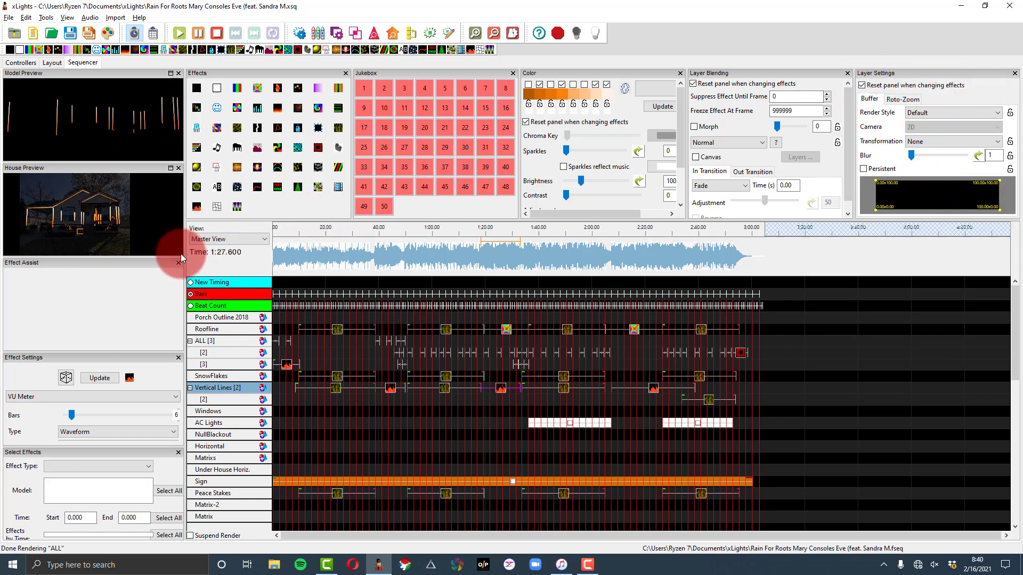
left_click(66, 17)
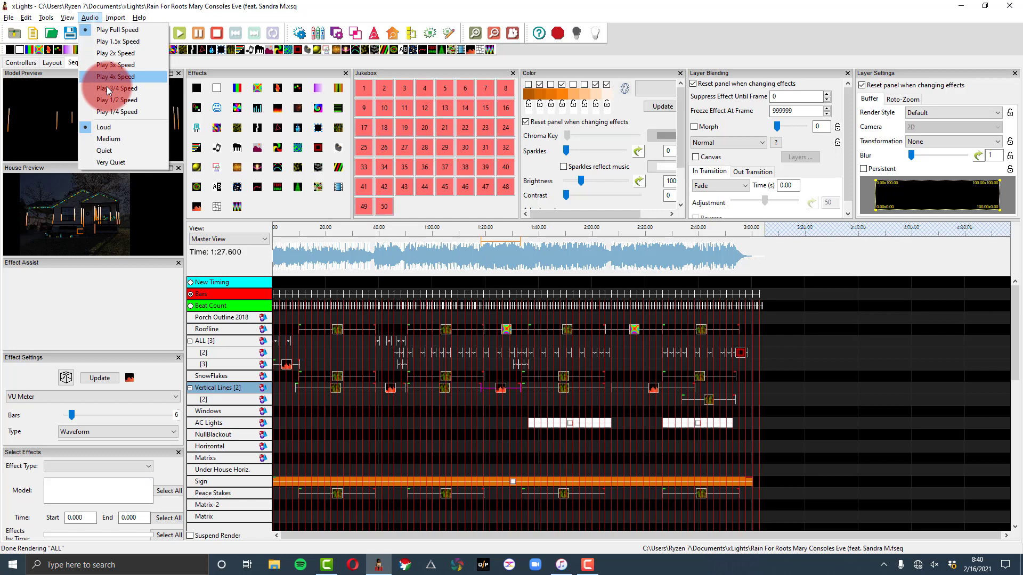
mouse_move(94, 106)
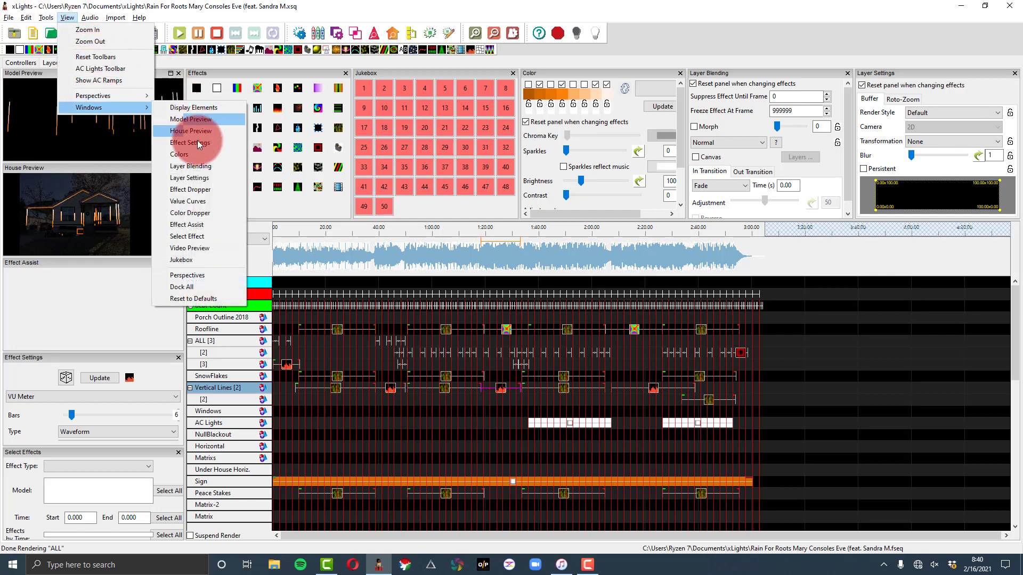
left_click(218, 299)
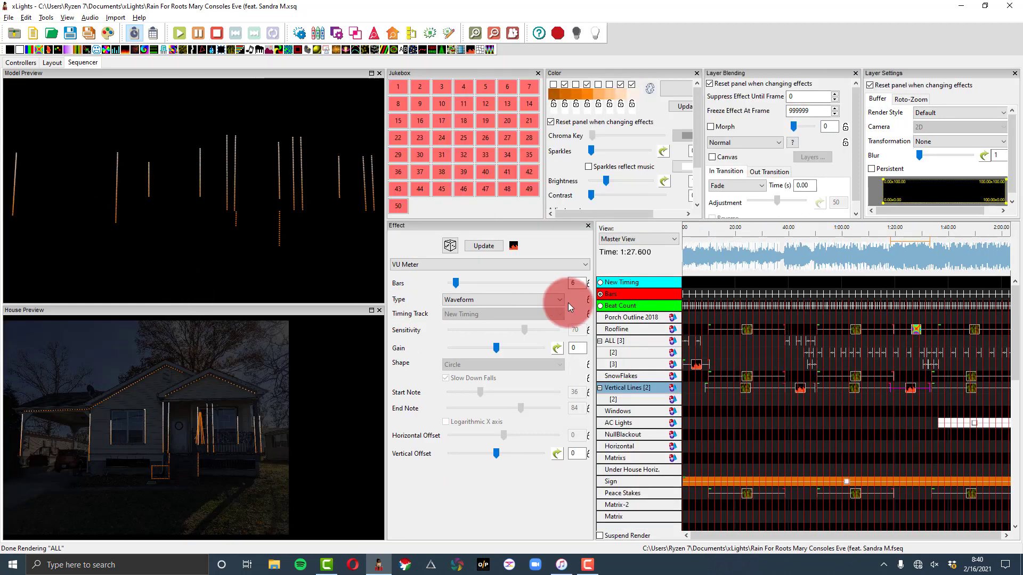
left_click_drag(865, 79, 808, 107)
left_click_drag(906, 217, 943, 356)
Step: Select the Vertical Lines VU Meter effect and pull its buffer's left edge in to near mid-model
scroll(943, 356, "up", 5, "ctrl")
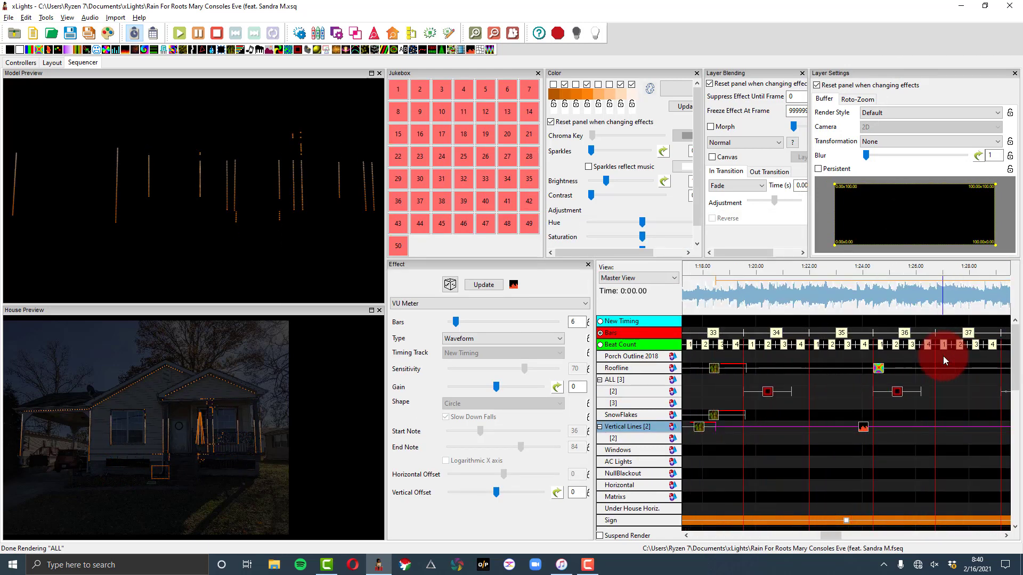
left_click(850, 426)
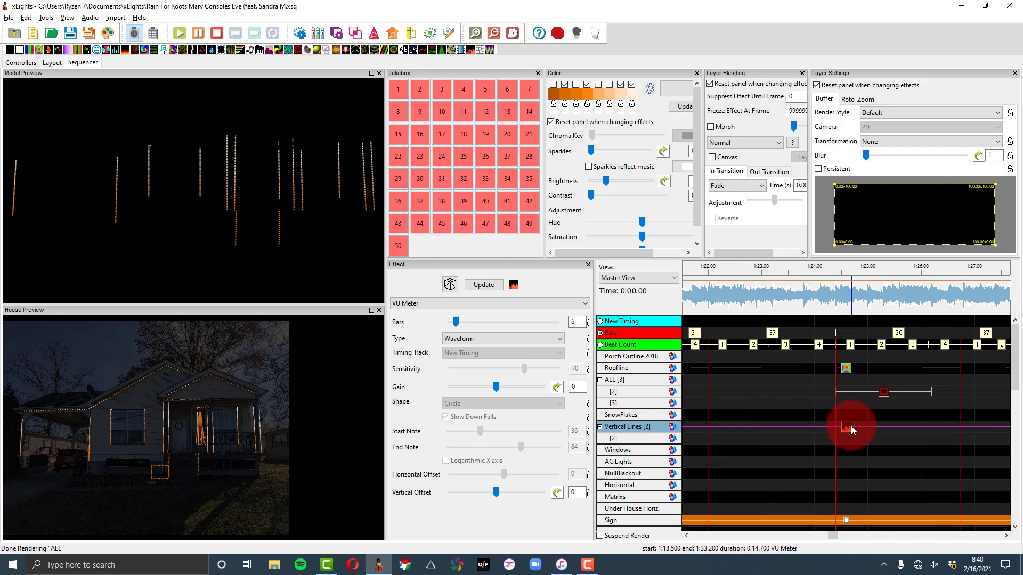
left_click(851, 427)
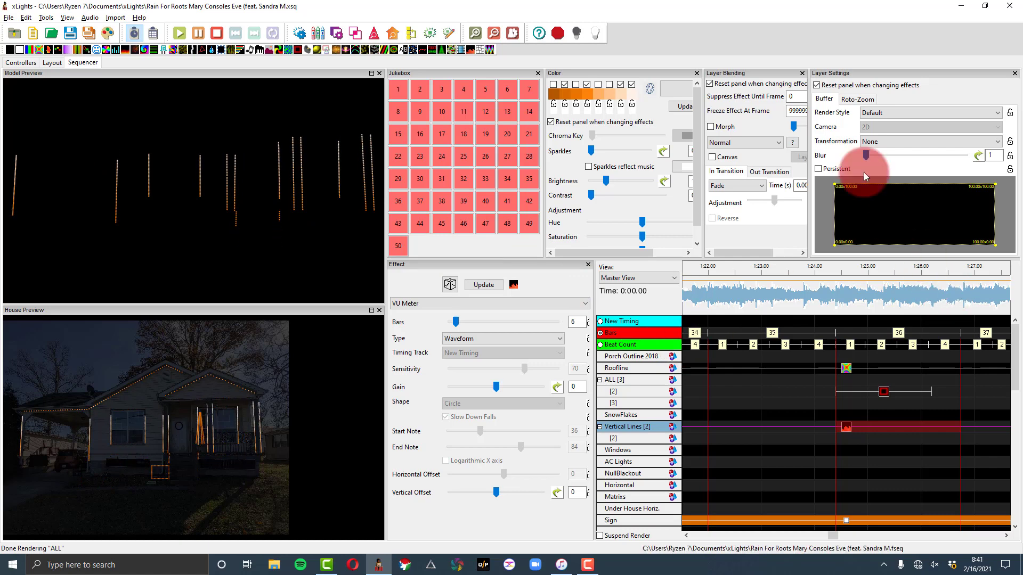
left_click_drag(864, 172, 915, 181)
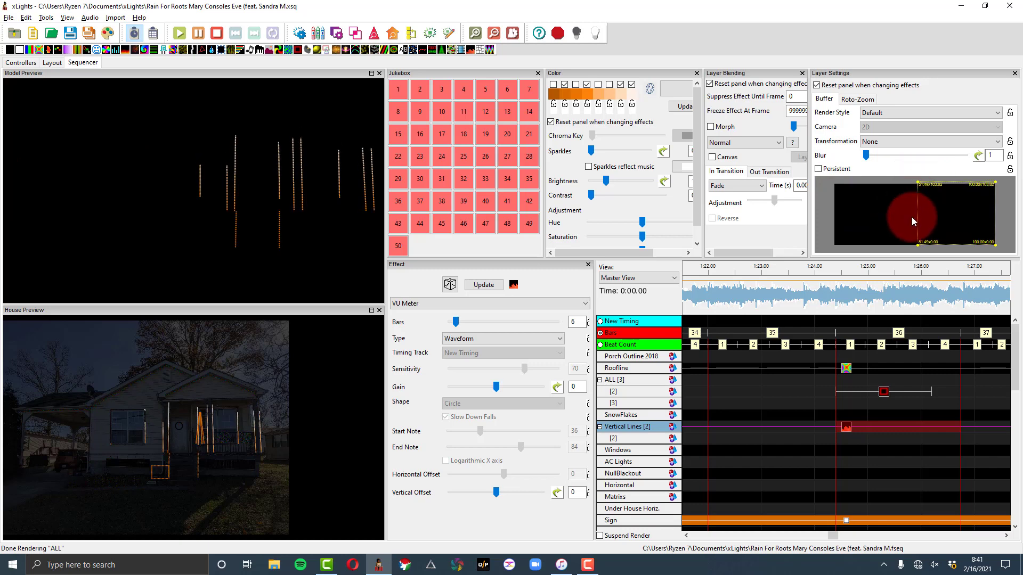
Step: Snap the VU Meter buffer to the Halves > Right Half preset (50%–100%) and reselect the effect
right_click(912, 216)
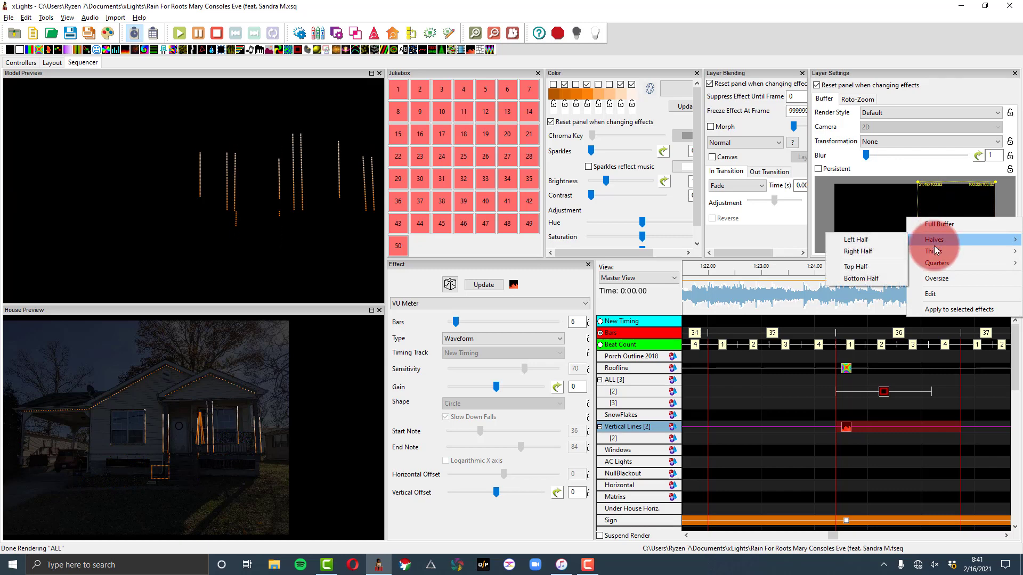
mouse_move(935, 241)
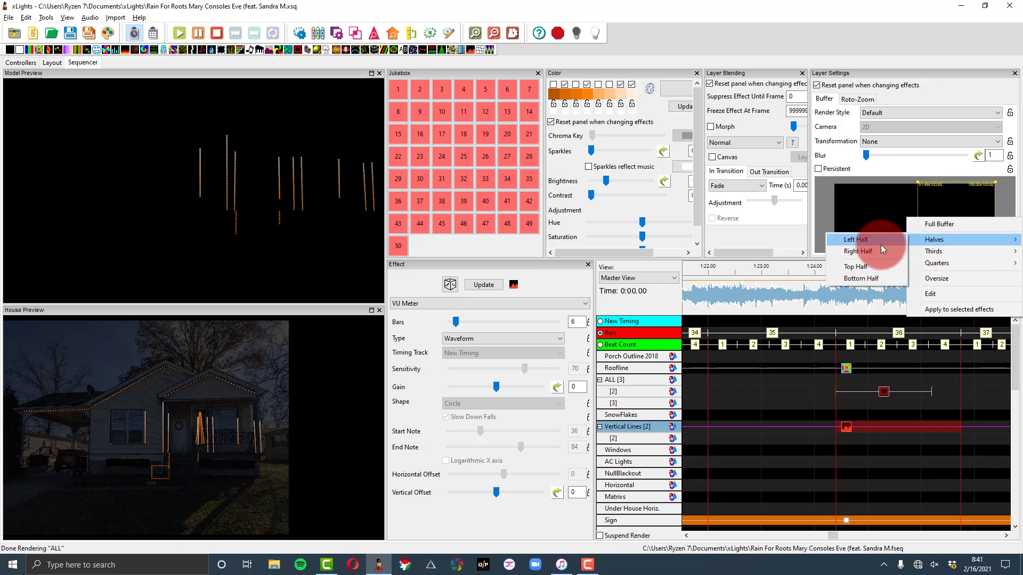
left_click(866, 250)
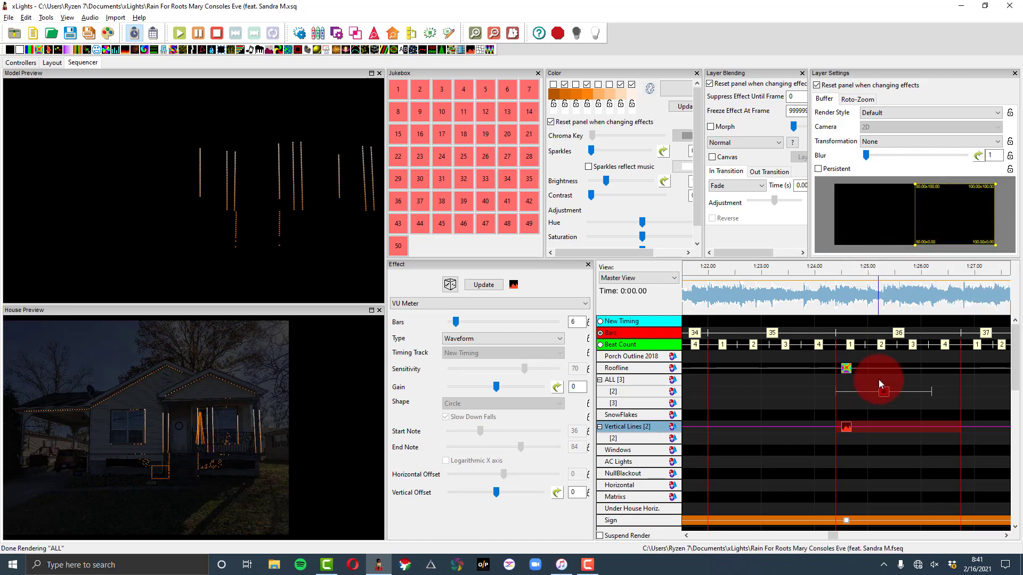
left_click(919, 420)
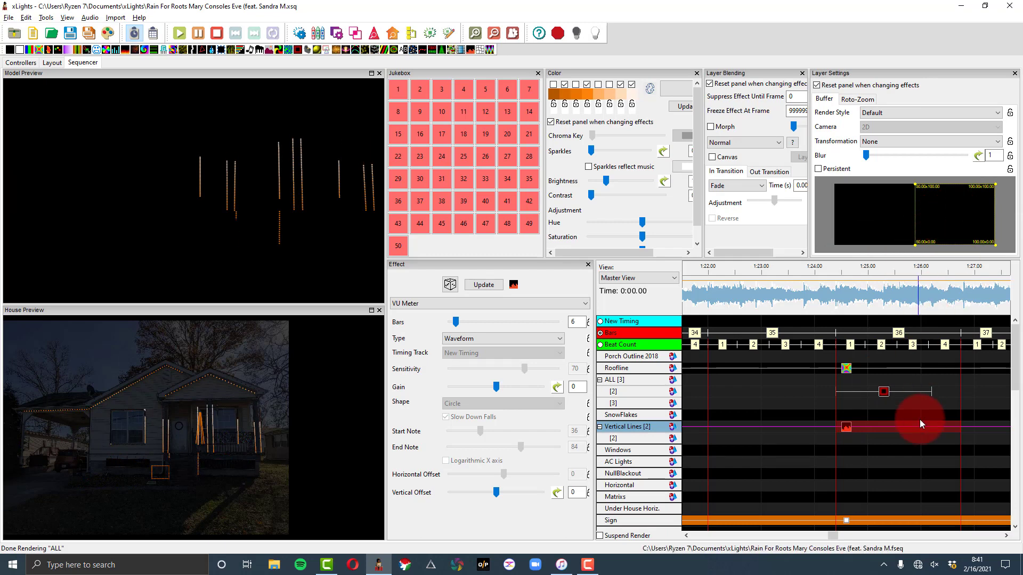
left_click(845, 429)
left_click(630, 414)
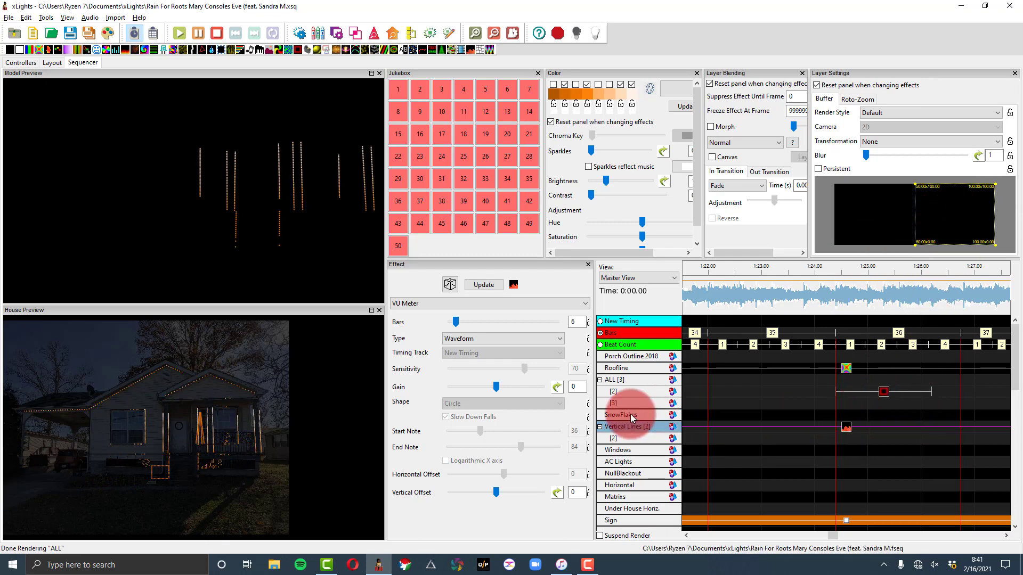
Step: Paste the VU Meter effect into the Vertical Lines [2] sub-row, aligned with the original
left_click(812, 434)
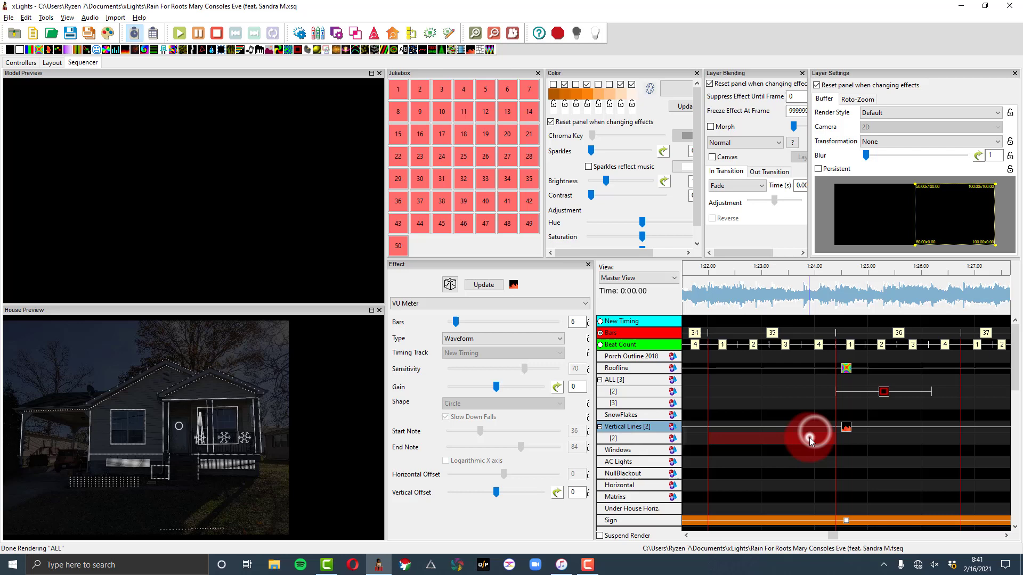
key("ctrl+v")
left_click_drag(859, 438, 843, 439)
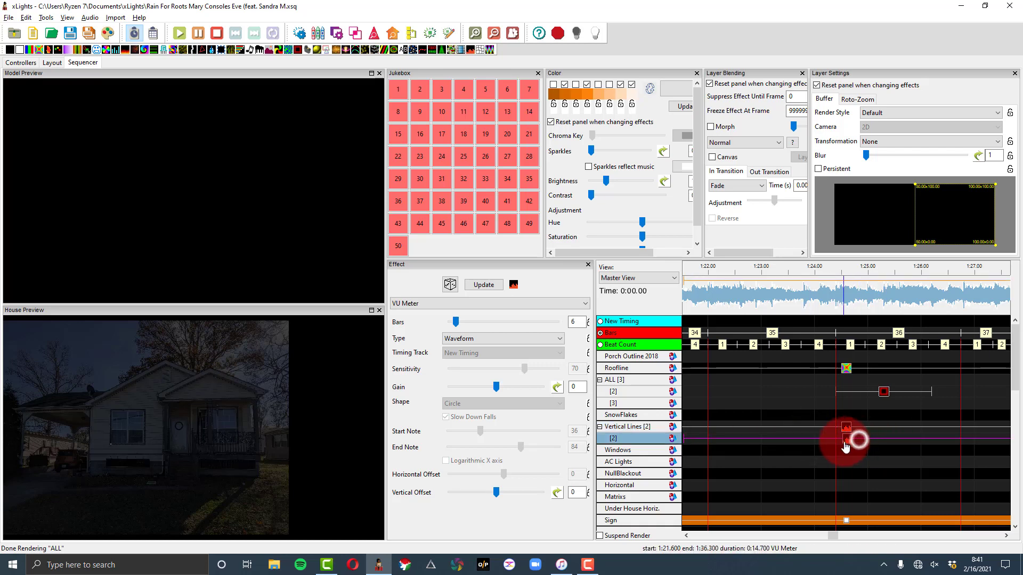
Step: Apply a purple, blue and cyan saved palette to the pasted effect
left_click(563, 75)
left_click(670, 90)
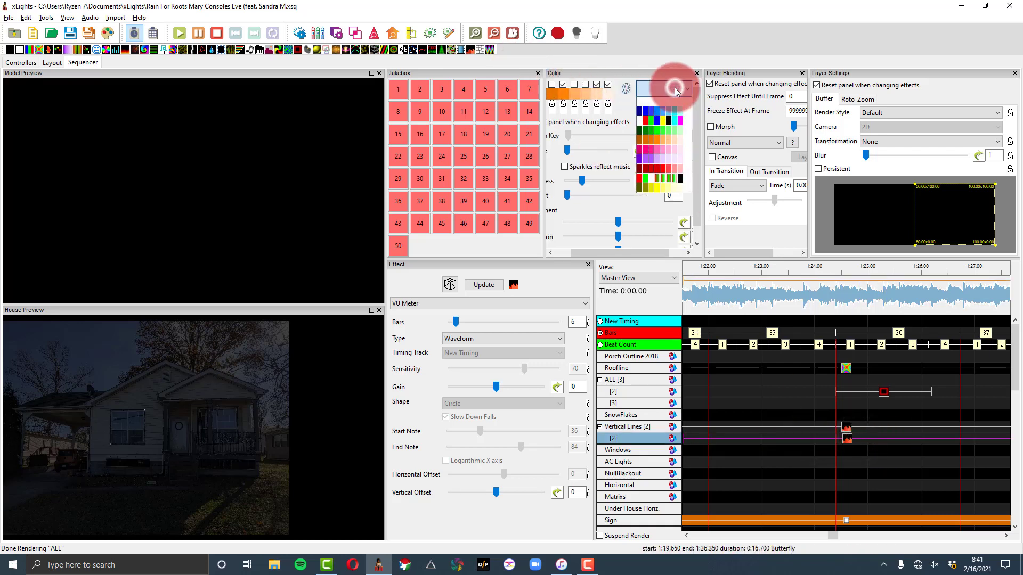
left_click(577, 95)
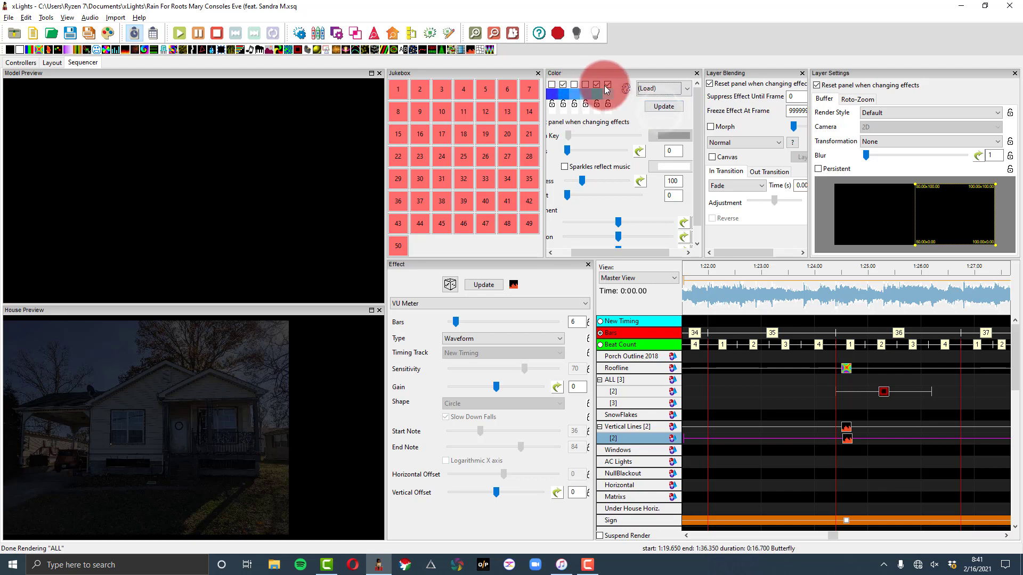
left_click(647, 102)
Step: Move the copy's buffer to the left half and play the sequence from about 1:23
left_click(915, 393)
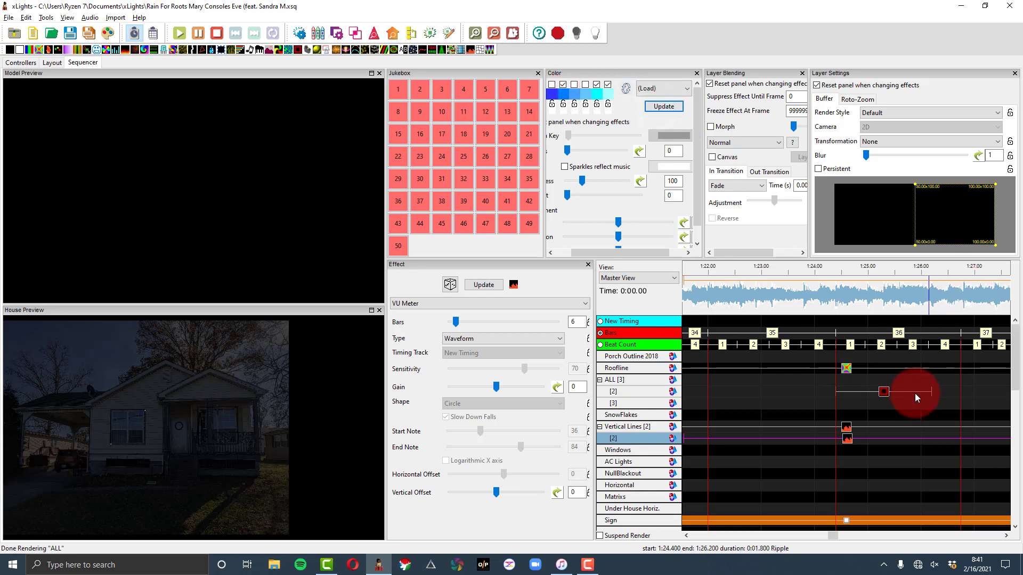
left_click(849, 436)
left_click(972, 208)
left_click_drag(972, 209, 891, 208)
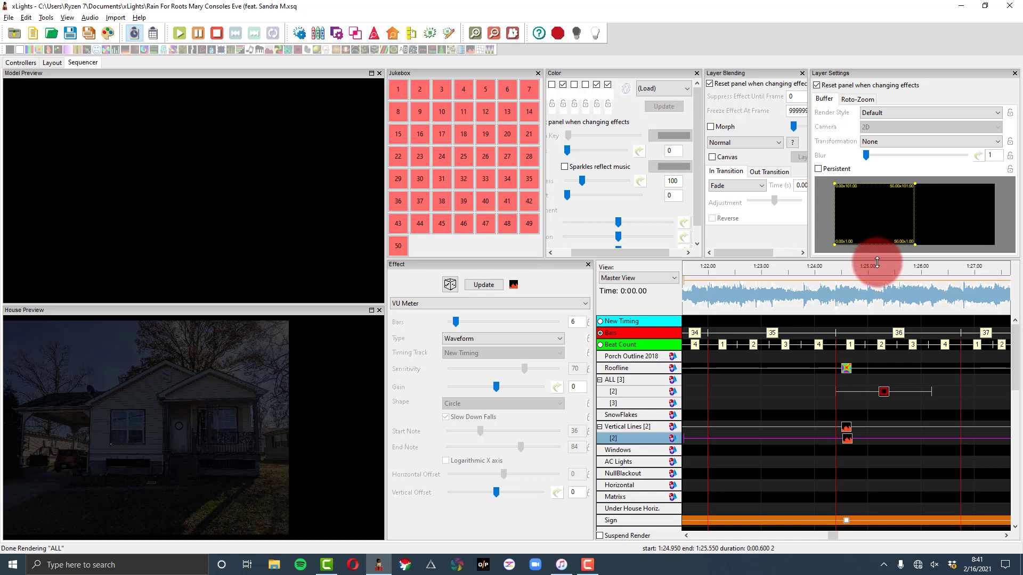
left_click(813, 287)
left_click(782, 273)
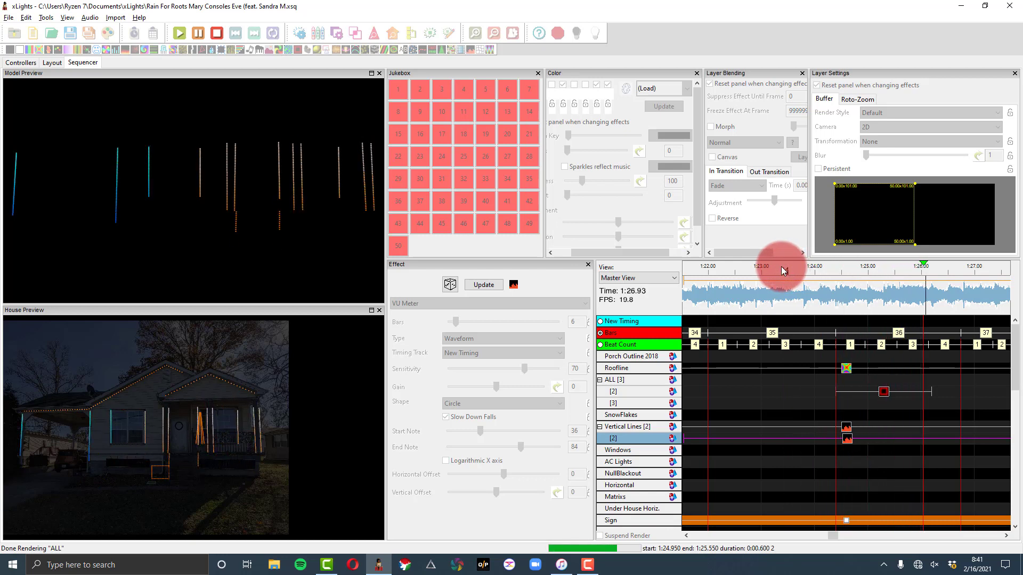
left_click(744, 270)
left_click(733, 270)
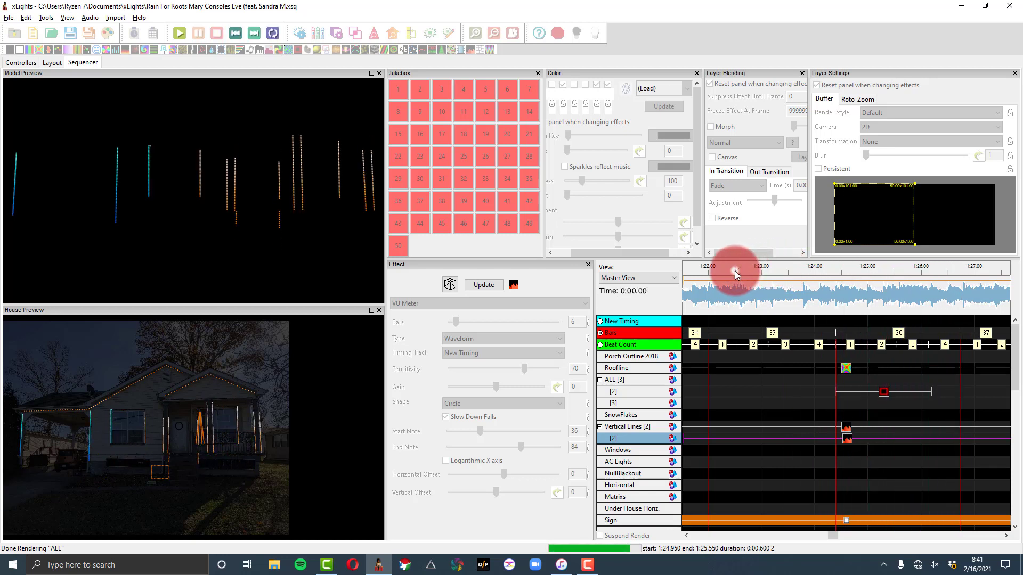
left_click(781, 306)
left_click(711, 273)
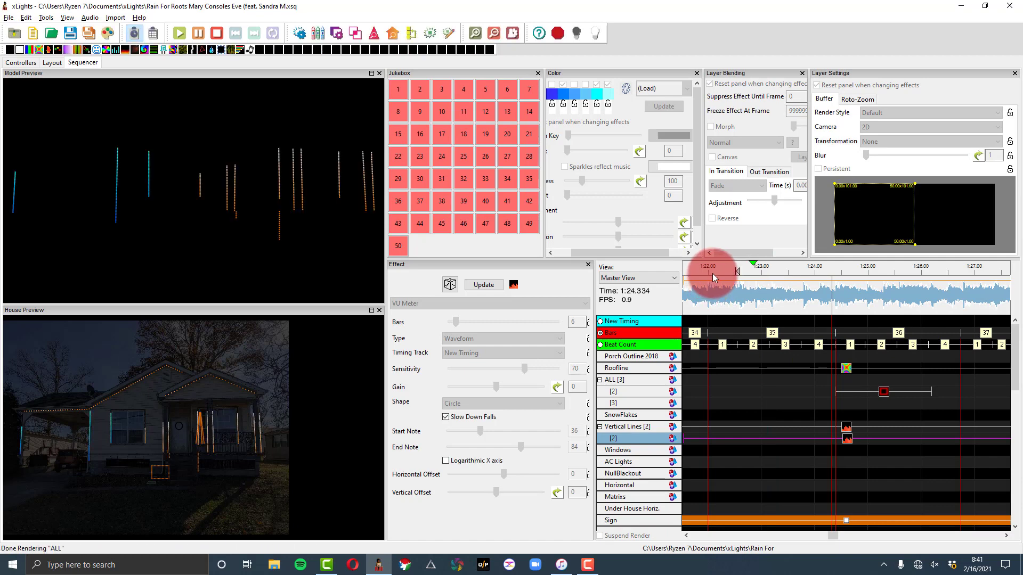
left_click(769, 286)
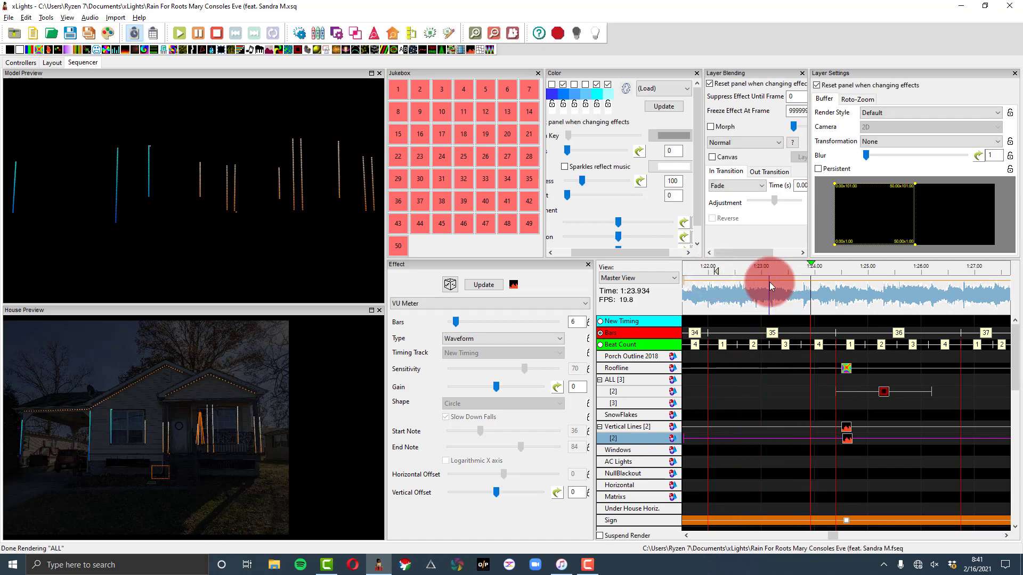
left_click(783, 296)
left_click(114, 200)
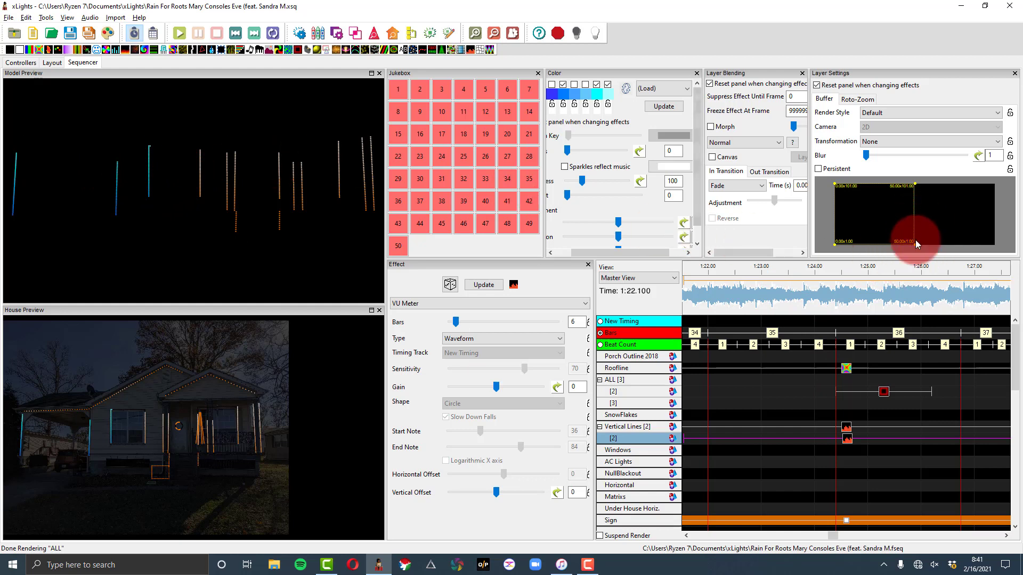
Step: Widen the blue buffer to about 65% and crop the orange buffer's left edge to about 61%
left_click_drag(914, 244, 939, 245)
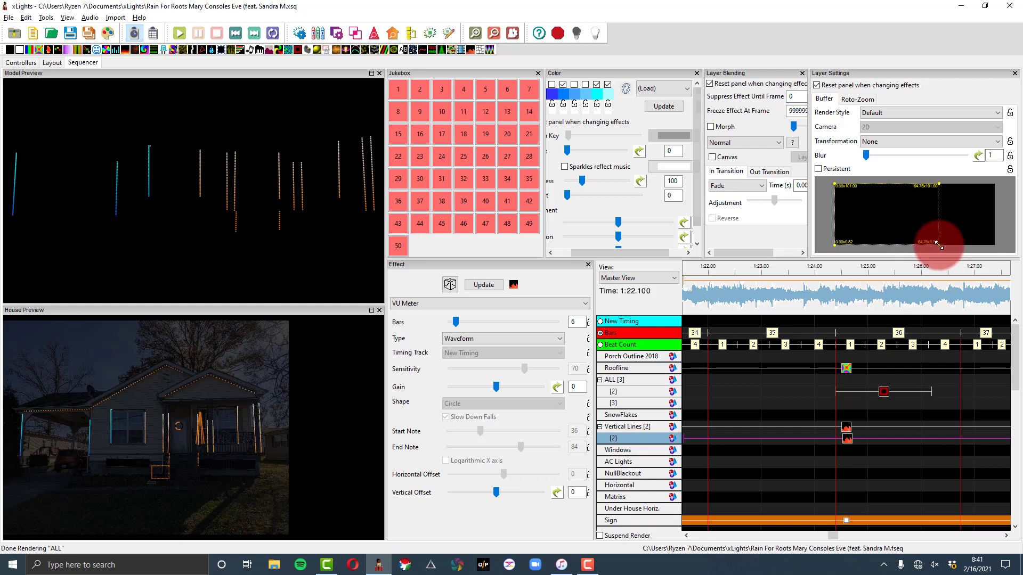
left_click(193, 225)
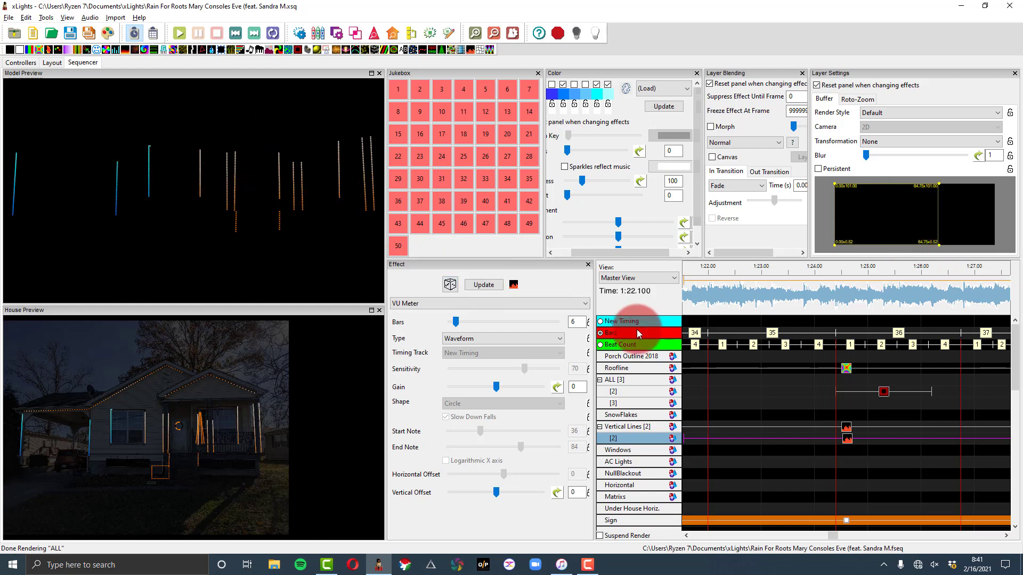
left_click(846, 426)
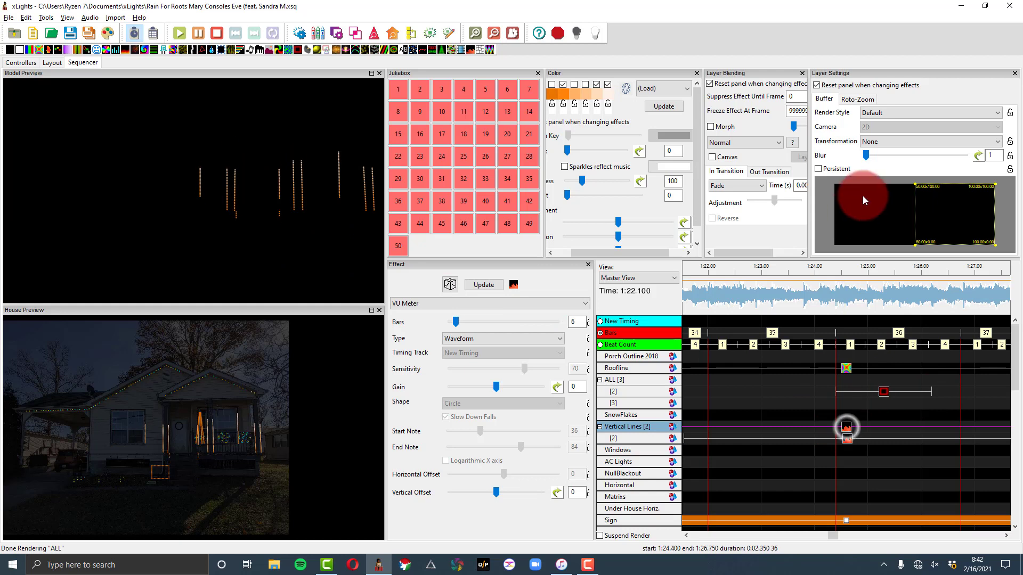
left_click(916, 237)
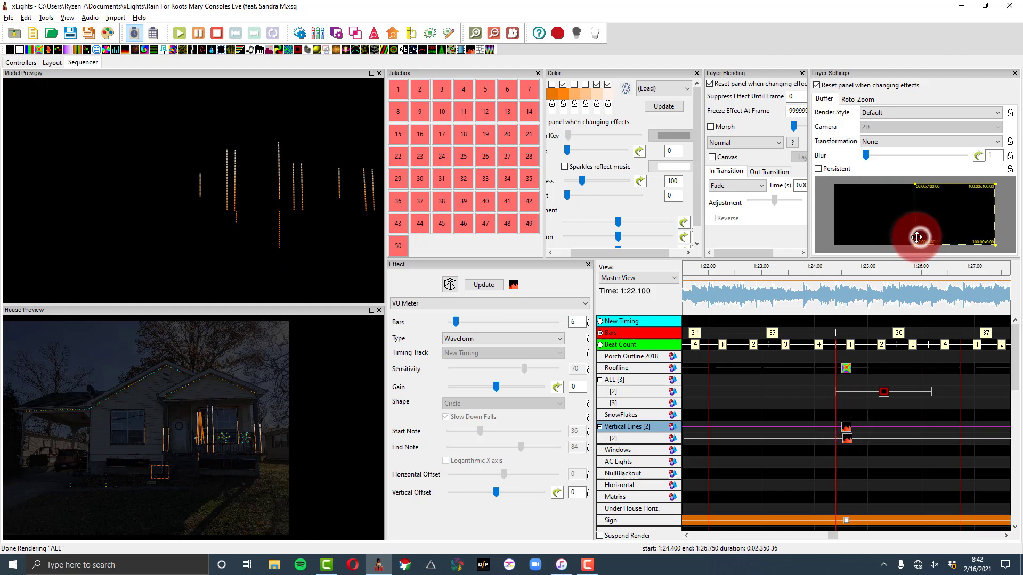
left_click_drag(916, 237, 932, 244)
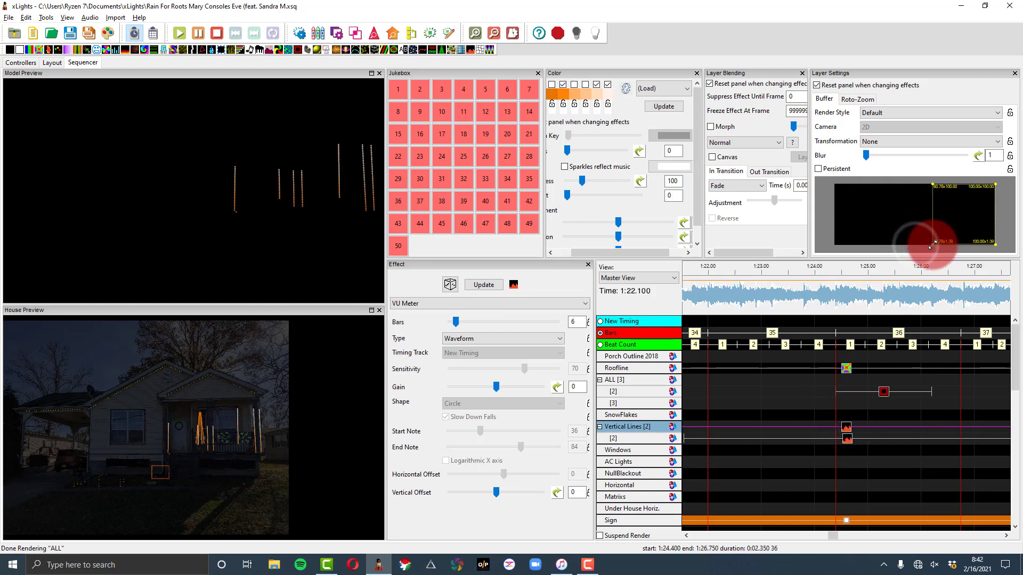
Step: Mark a time span covering both Vertical Lines VU Meter effects
left_click(820, 412)
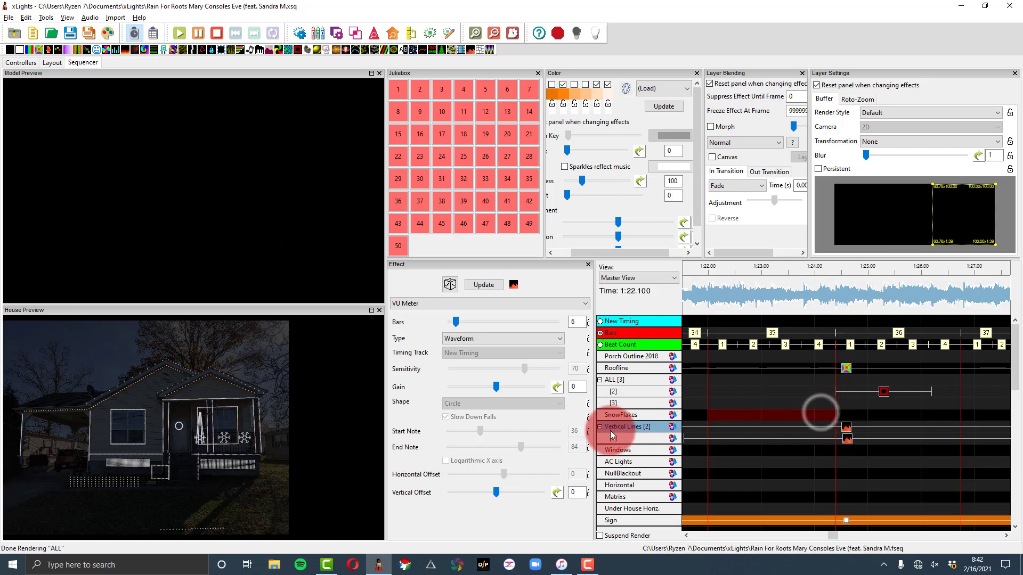
left_click(820, 425)
left_click(825, 454)
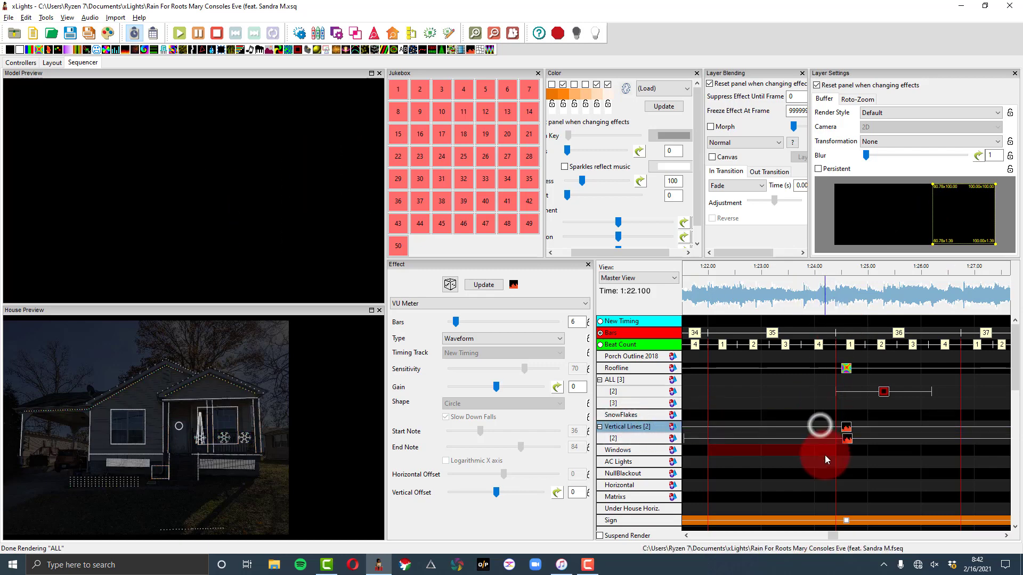
left_click_drag(857, 451, 843, 428)
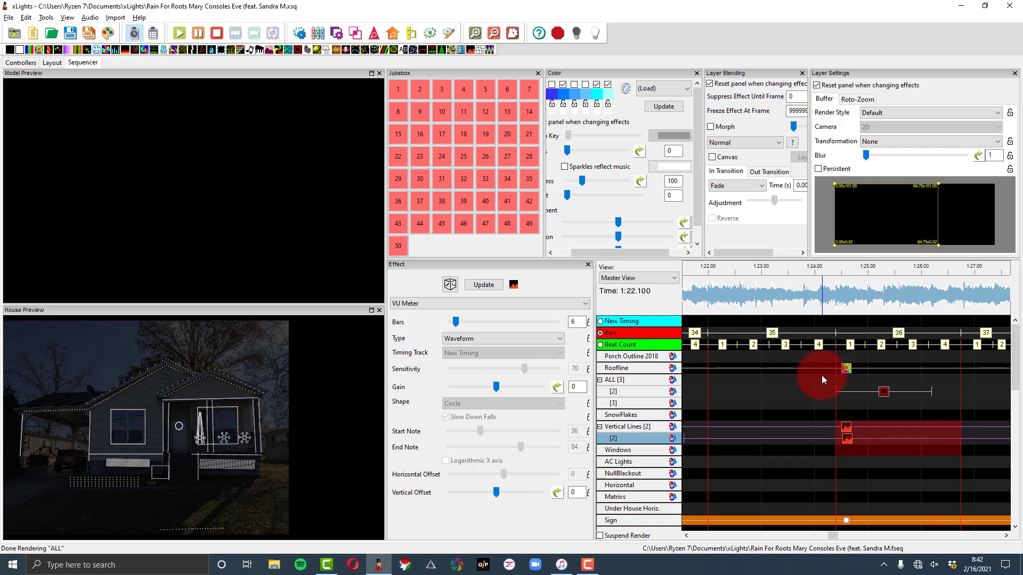
Step: Render and play the marked span, then stop it at about 1:24.50
key("ctrl+s")
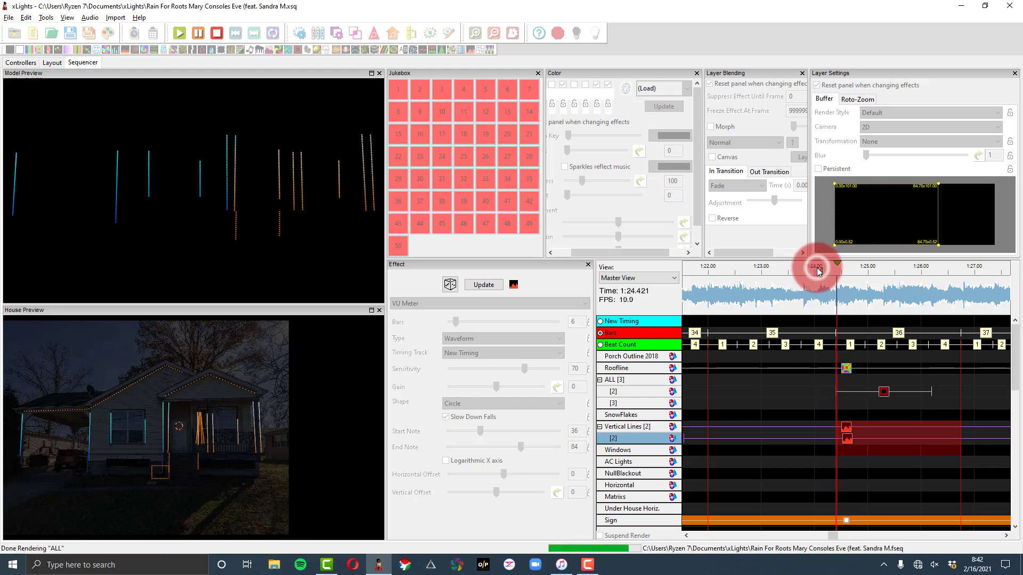
key("space")
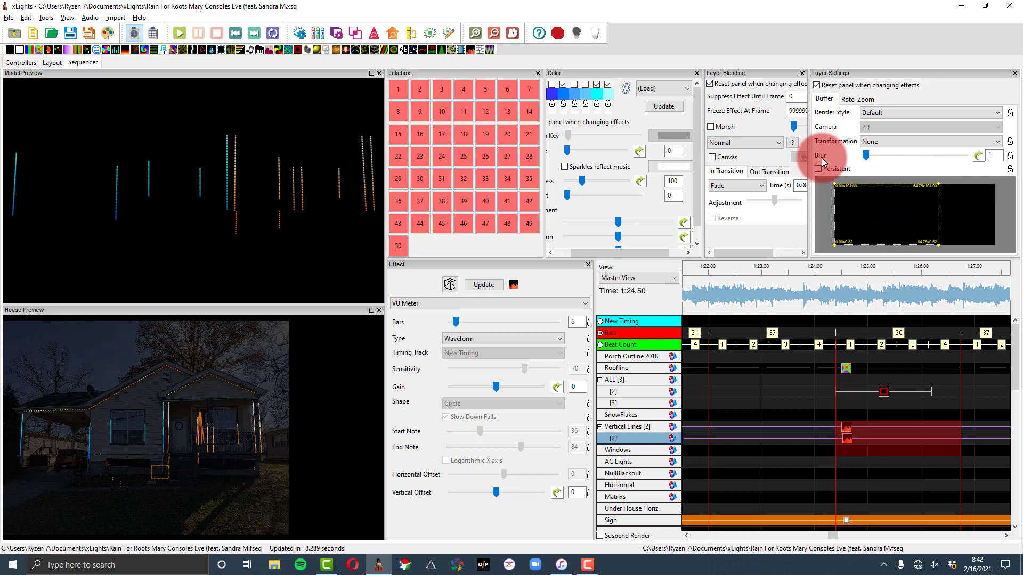
left_click(894, 110)
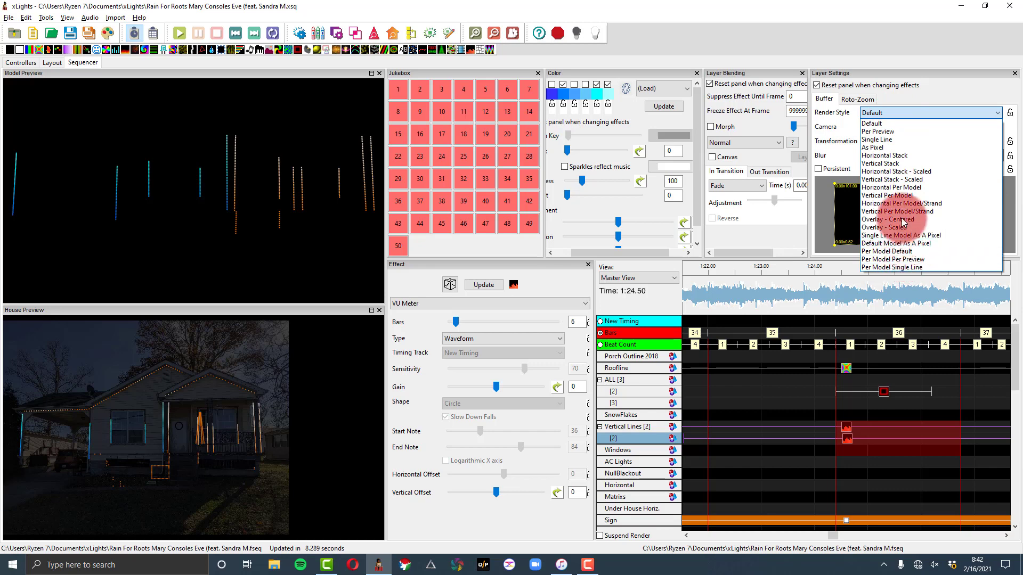
left_click(837, 131)
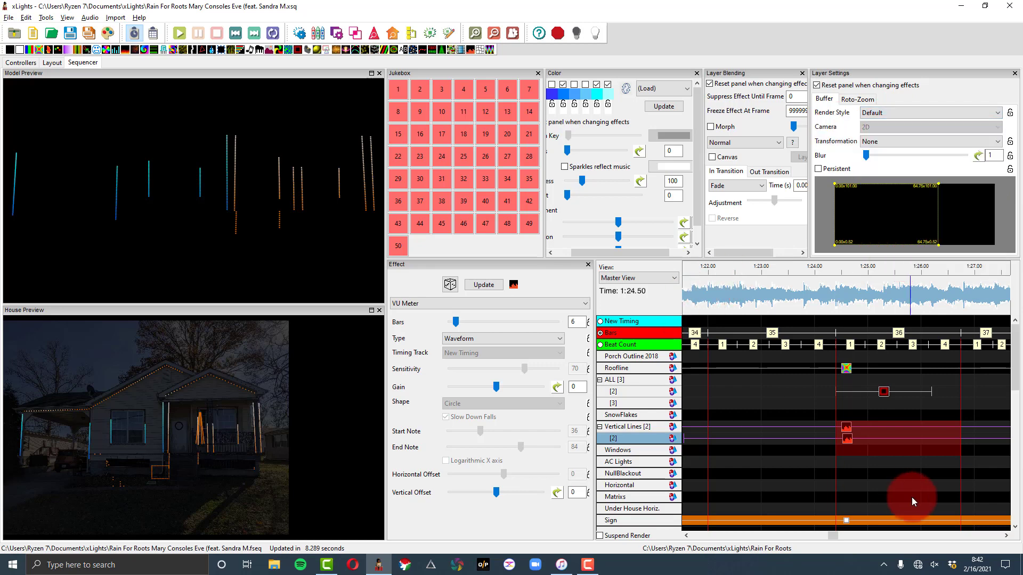
Step: Scroll back to about 1:16, select the SnowFlakes Meteors effect and preview it near 1:18
left_click(738, 414)
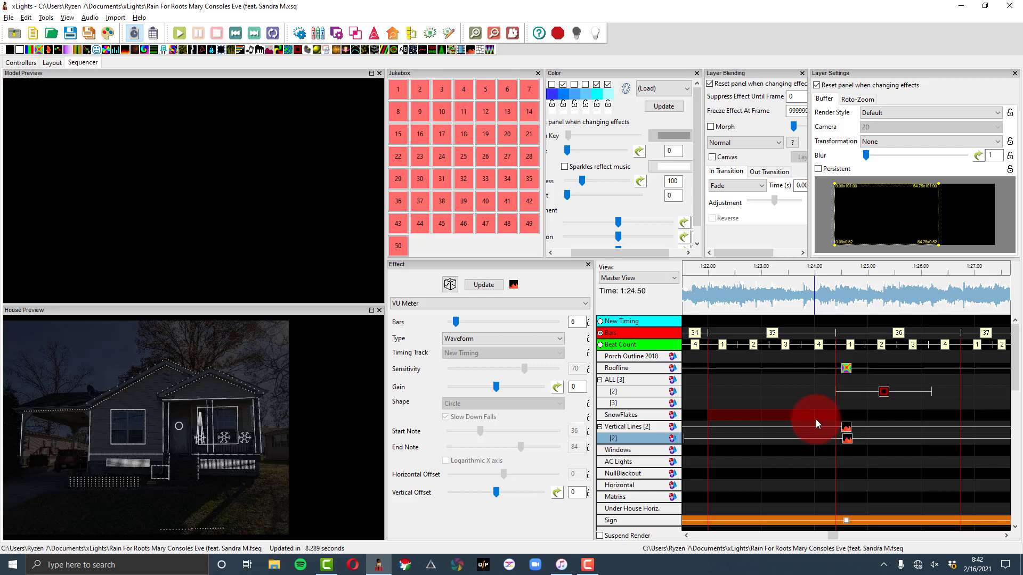
scroll(816, 424, "left", 2)
scroll(816, 420, "left", 2)
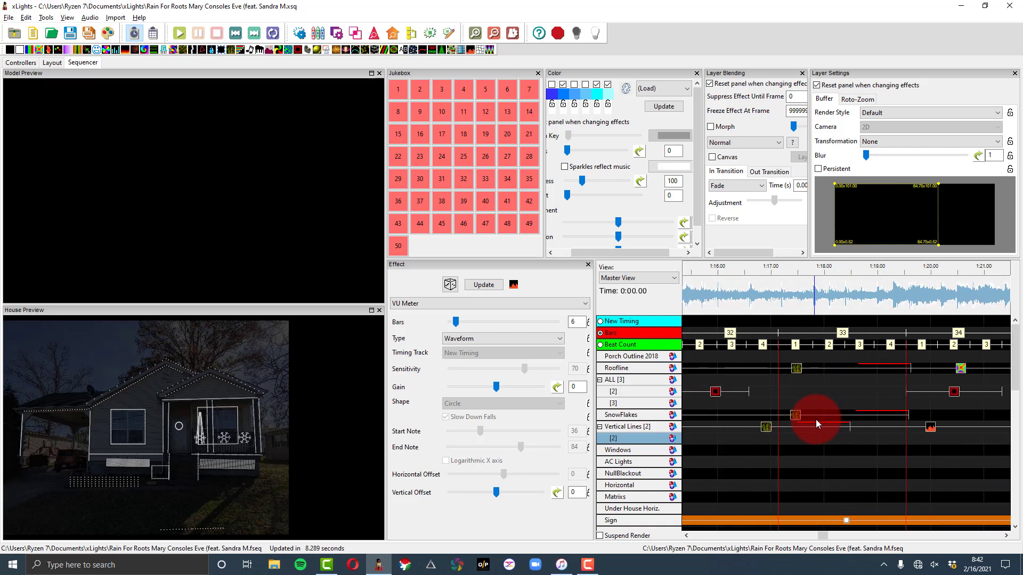
left_click(796, 417)
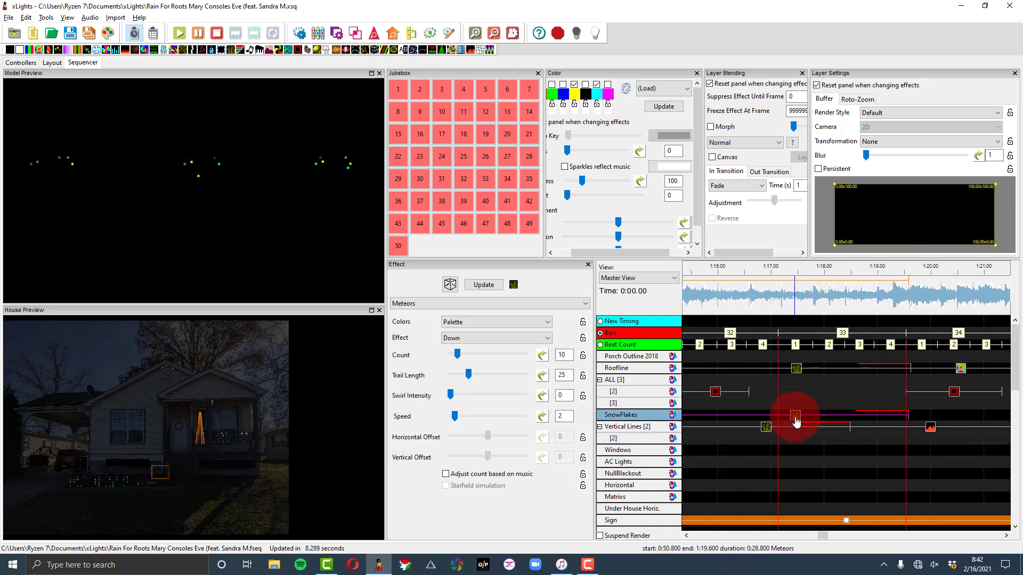
left_click(794, 417)
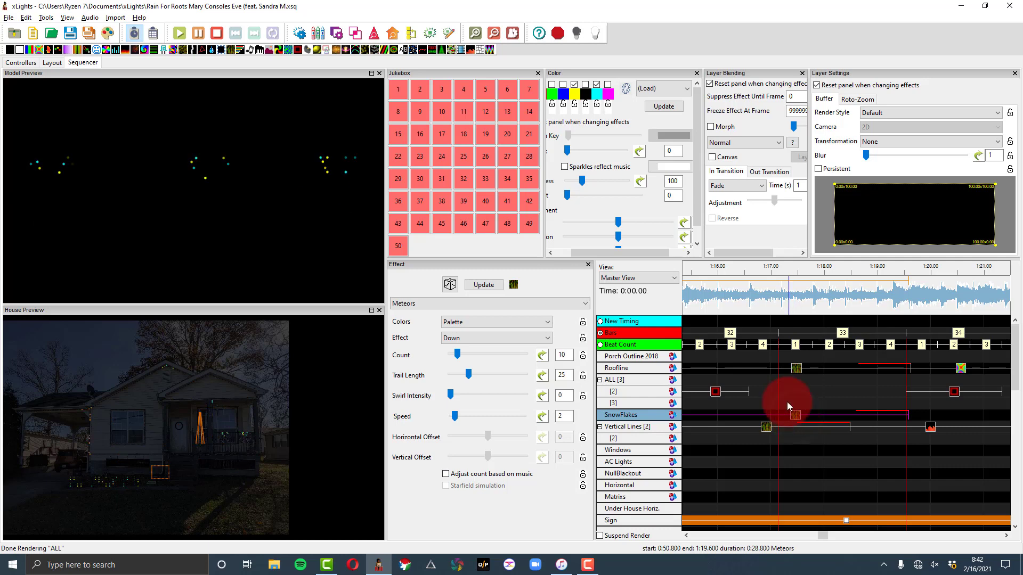
left_click(825, 390)
left_click(796, 415)
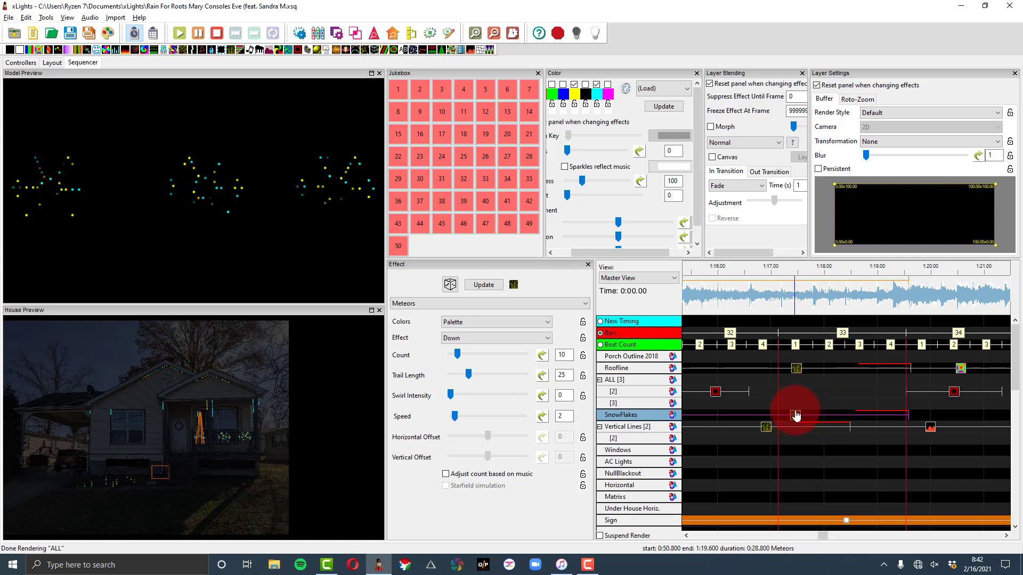
scroll(796, 415, "down", 5)
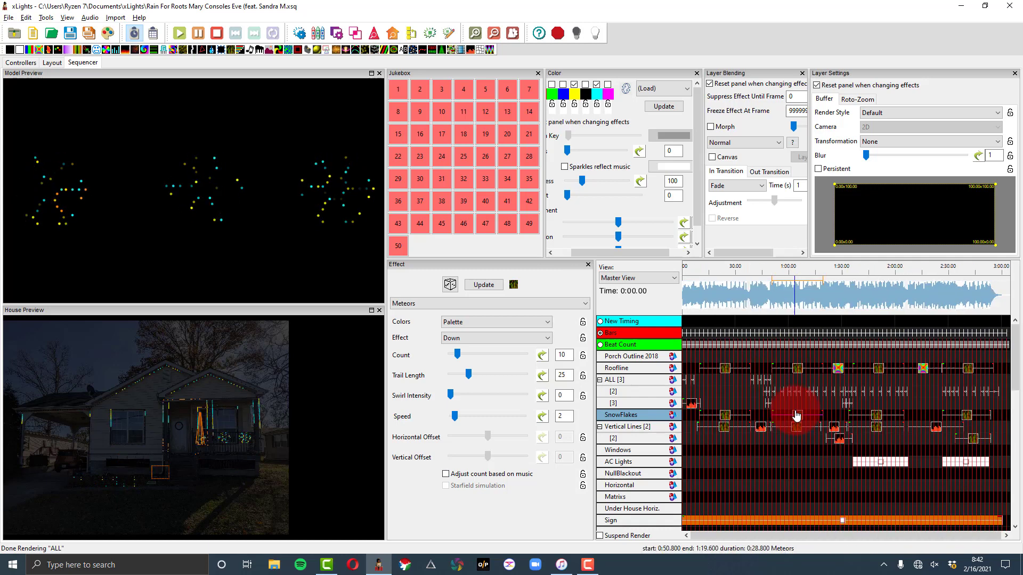
scroll(796, 415, "up", 5)
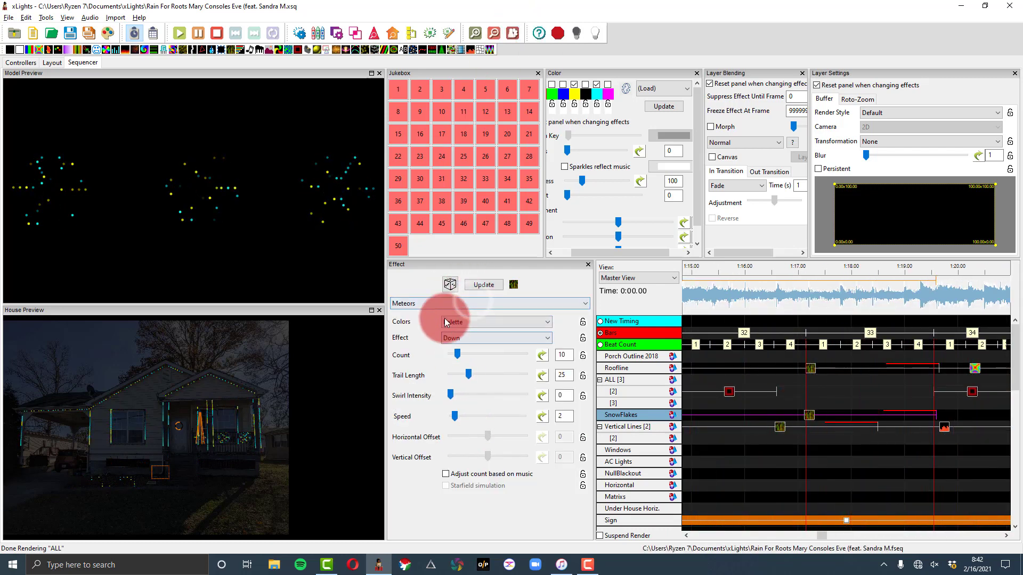
Step: Change the SnowFlakes effect type to Spirals and apply it
left_click(436, 304)
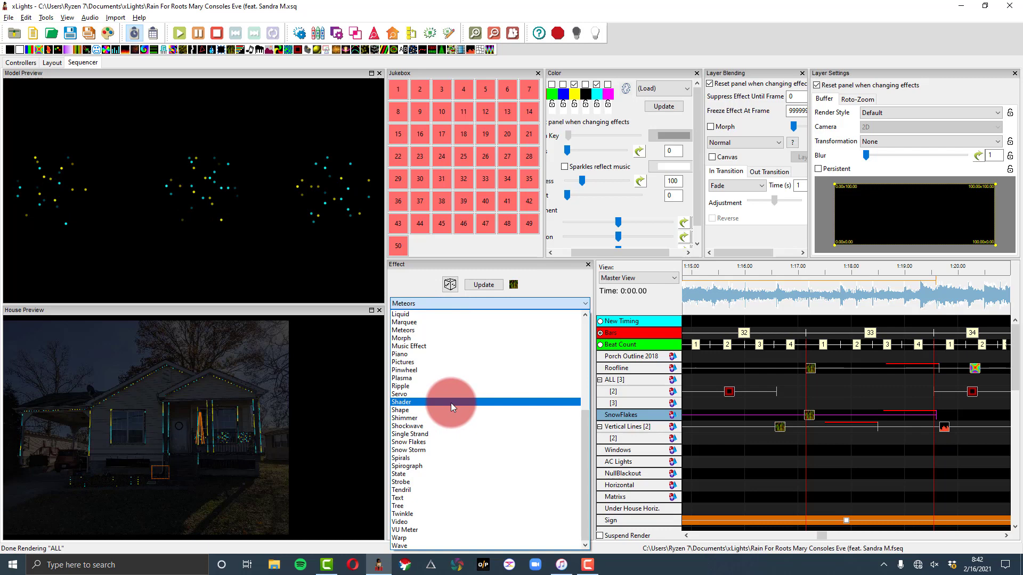
left_click(450, 458)
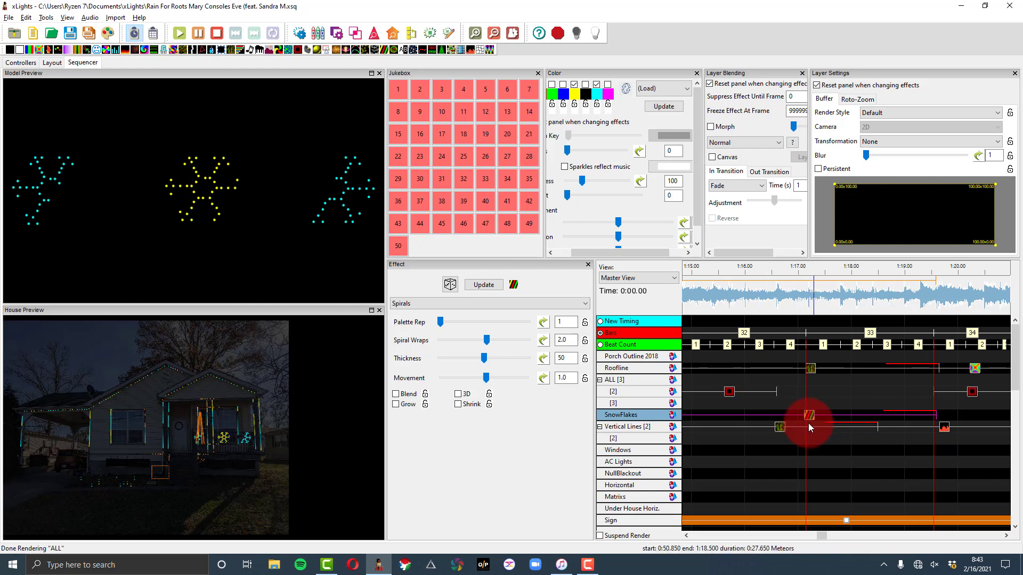
left_click(494, 288)
Step: Switch the SnowFlakes effect type on to Pinwheel
left_click(504, 302)
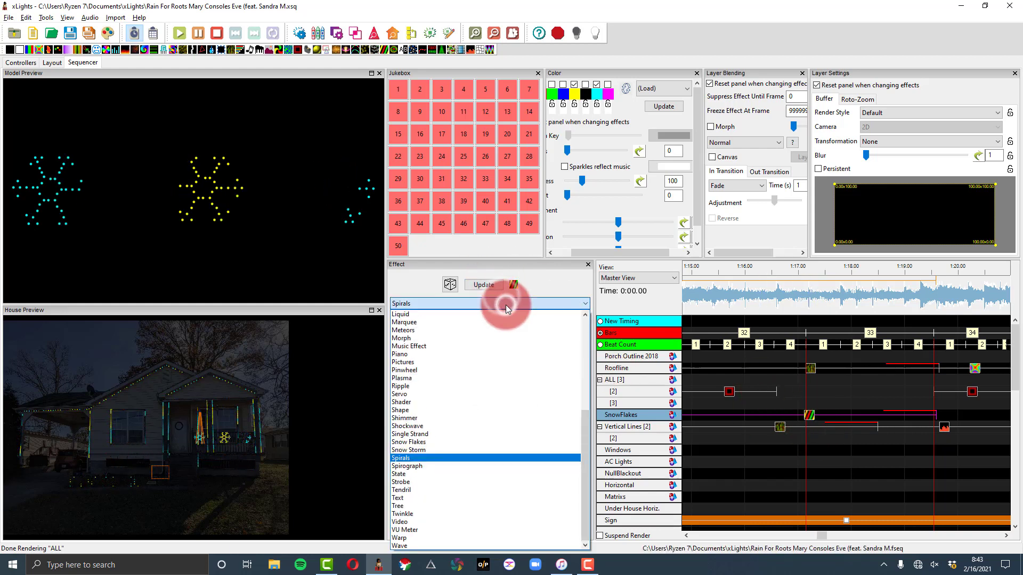
key("p")
key("Down")
key("Down")
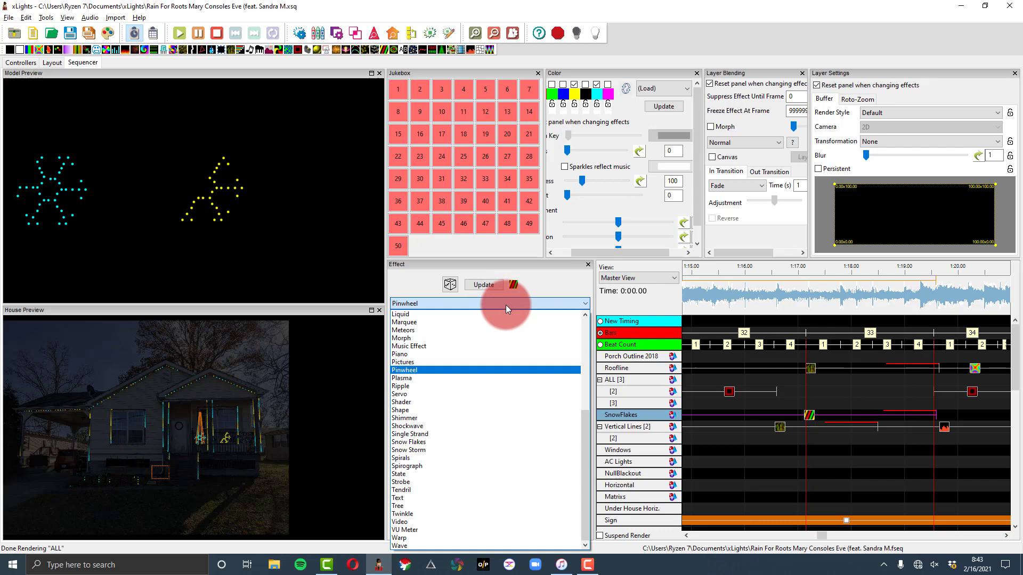
key("Return")
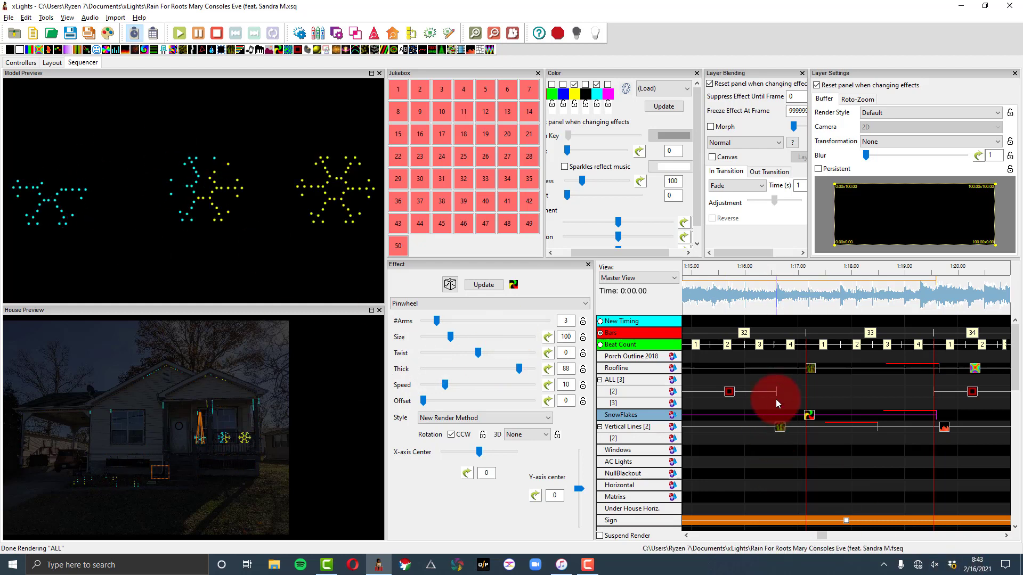
Step: Set the render style to Per Model Default and select the SnowFlakes Pinwheel effect
left_click(937, 112)
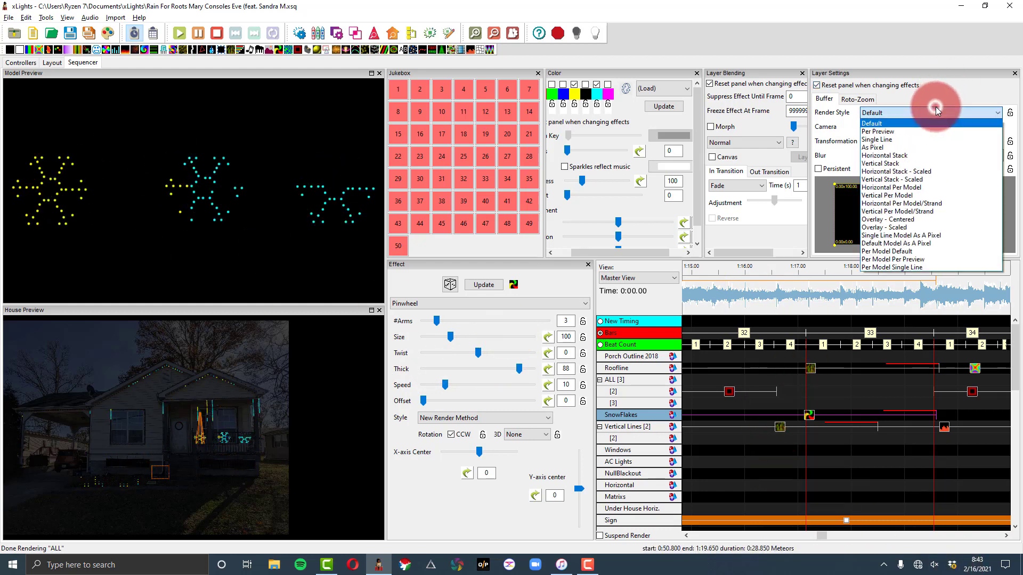
left_click(955, 254)
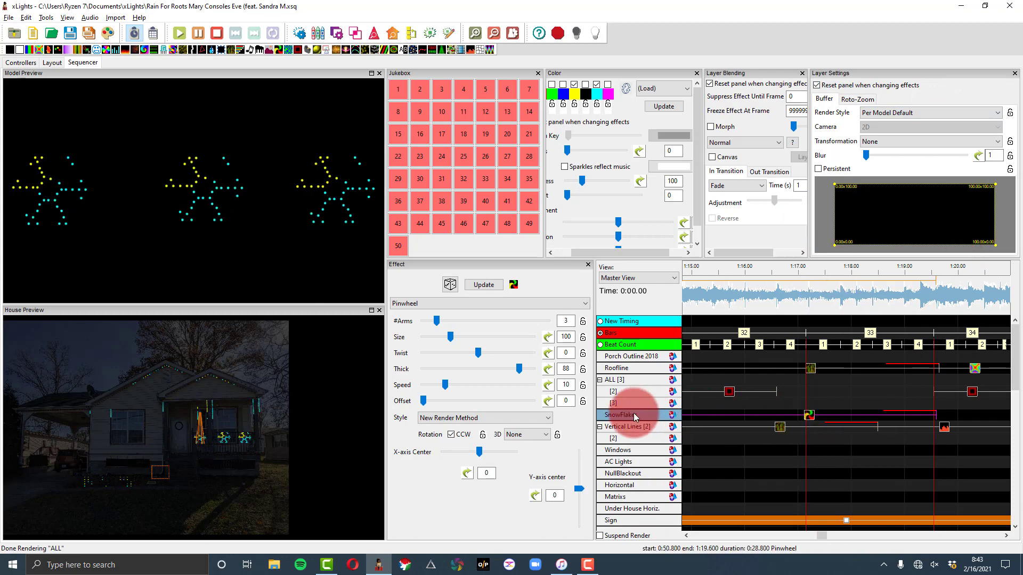
left_click(808, 415)
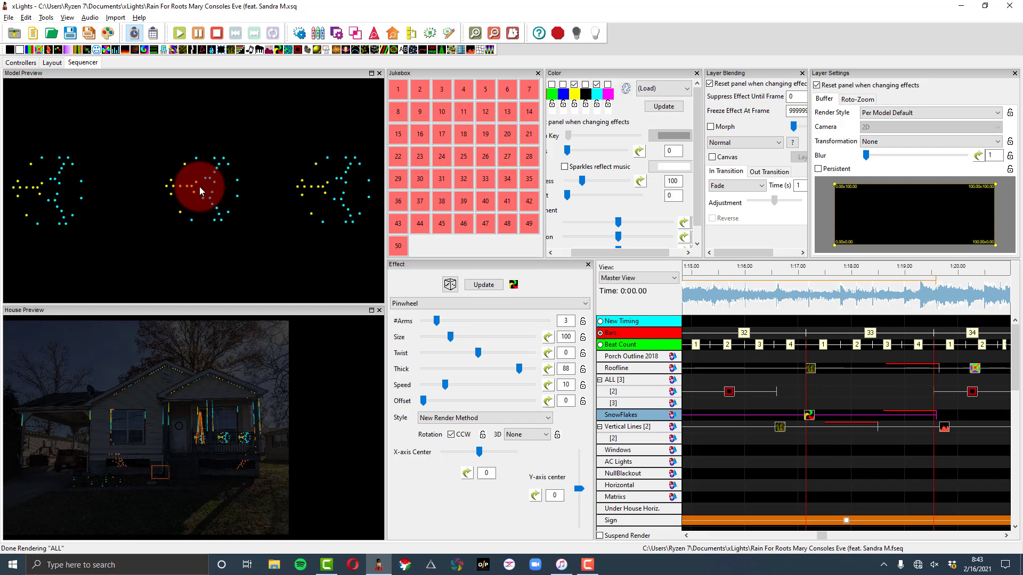
left_click(178, 209)
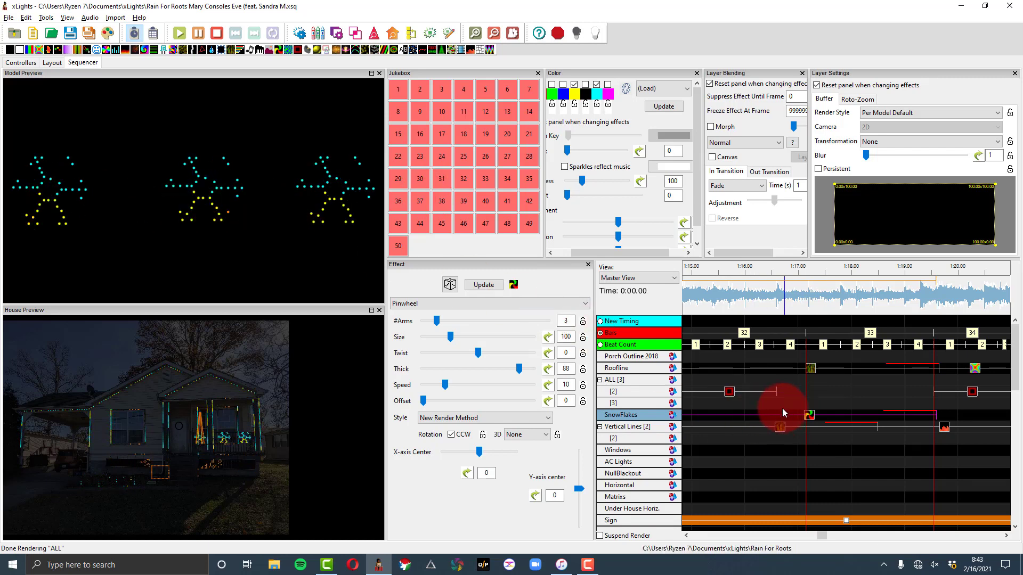
Step: Expand the SnowFlakes group into its three Boscoyo ChromaFlake 24 rows and reselect the effect
double_click(656, 414)
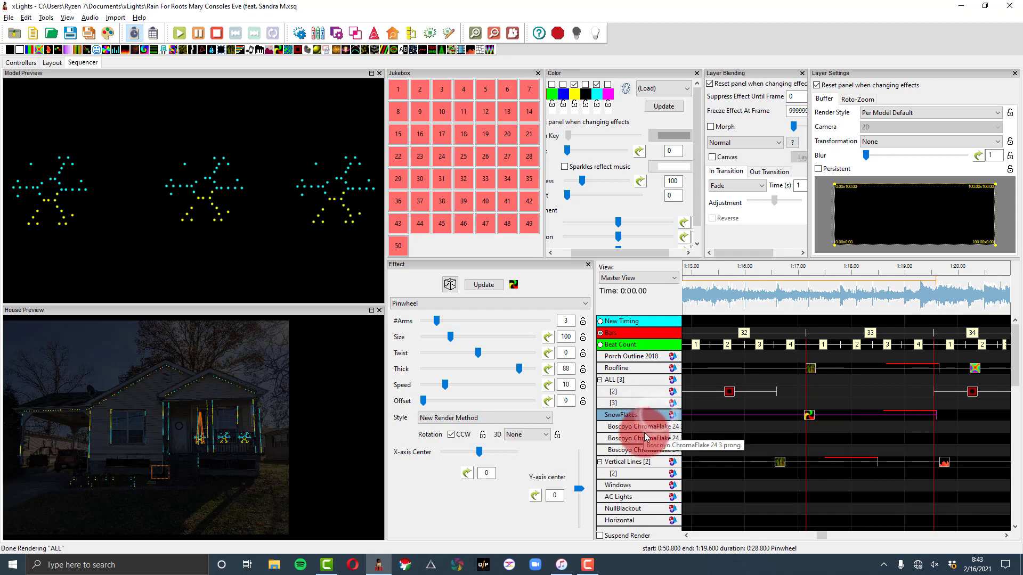
left_click(804, 439)
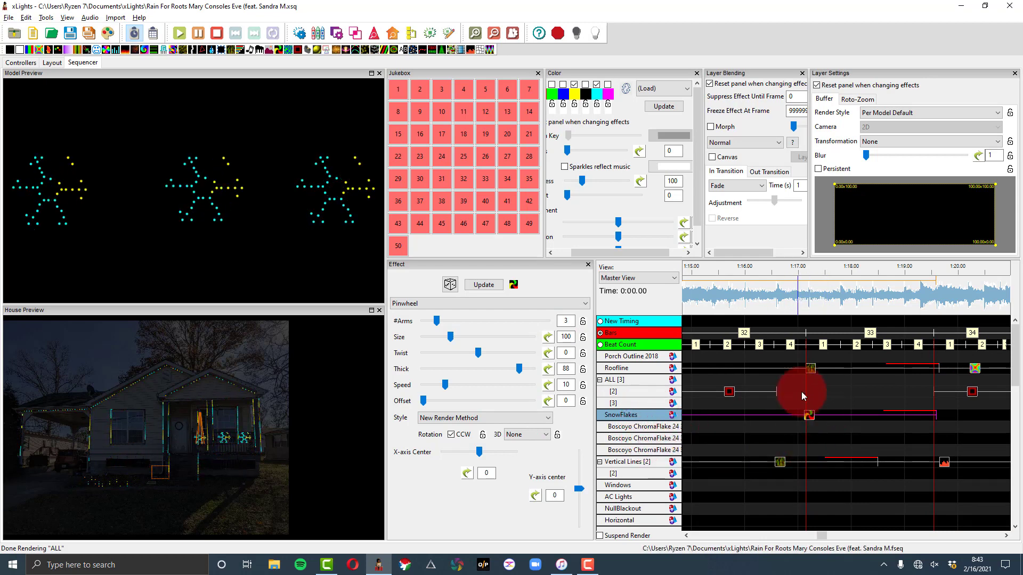
left_click(886, 113)
scroll(889, 110, "up", 2)
left_click(891, 110)
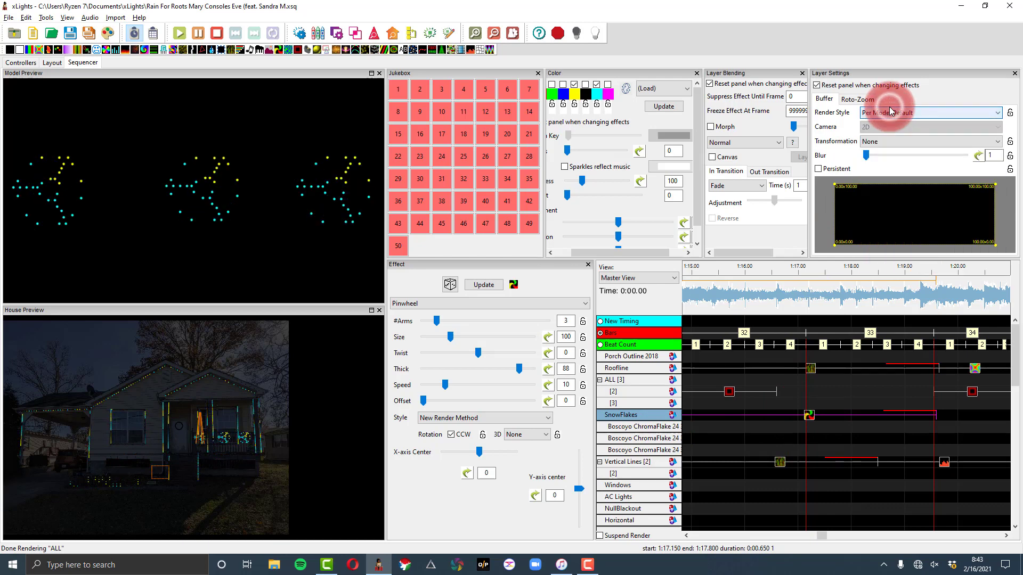
Step: Switch the Pinwheel's render style to Default and keep Transformation at None
left_click(889, 107)
left_click(893, 113)
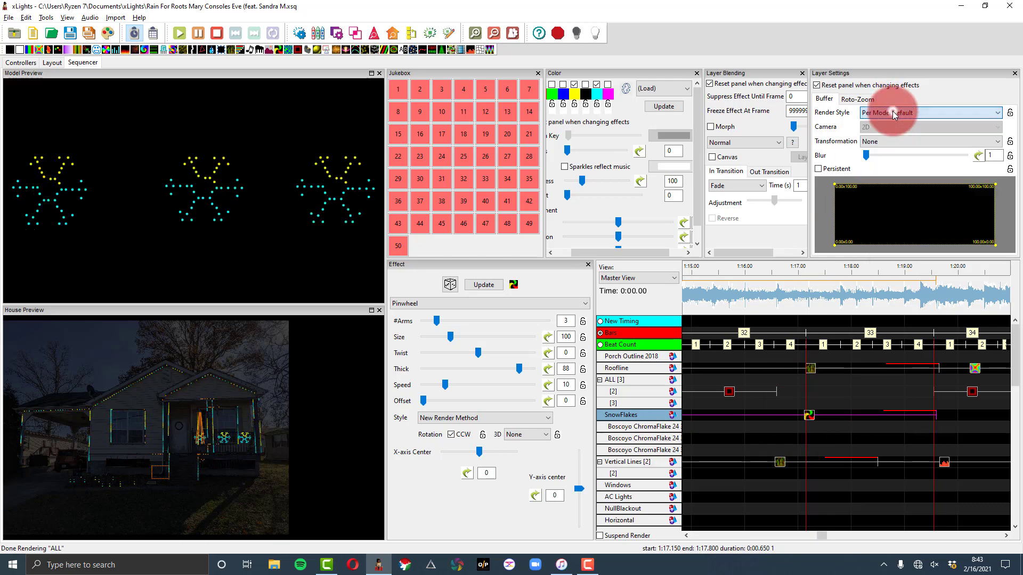
left_click(871, 114)
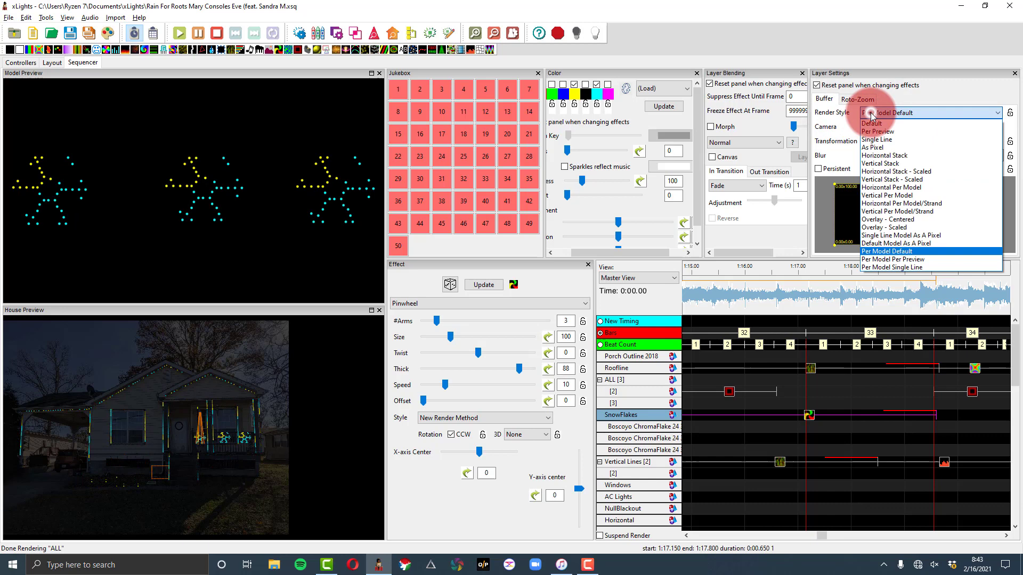
left_click(874, 123)
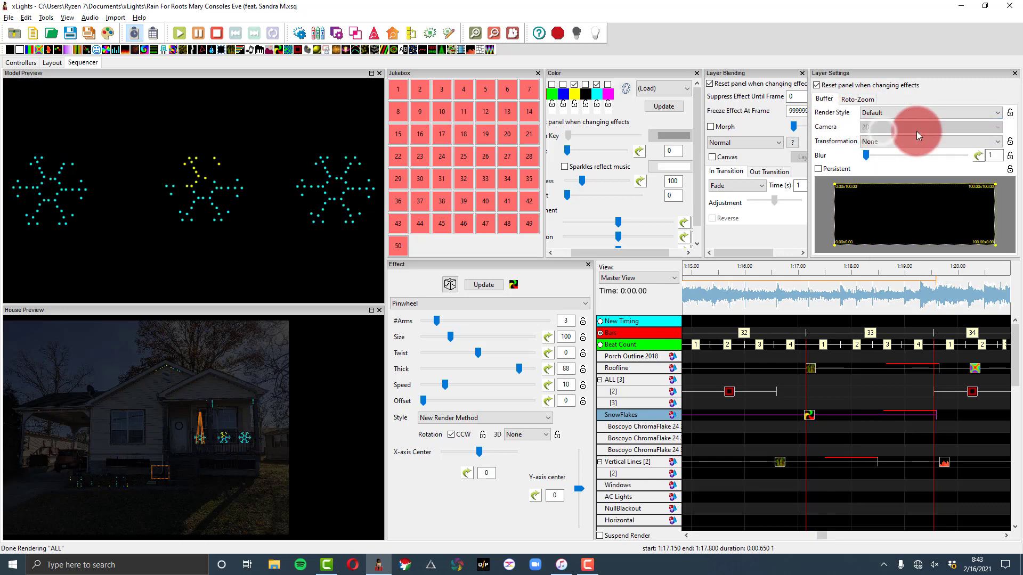
left_click(884, 142)
left_click(885, 141)
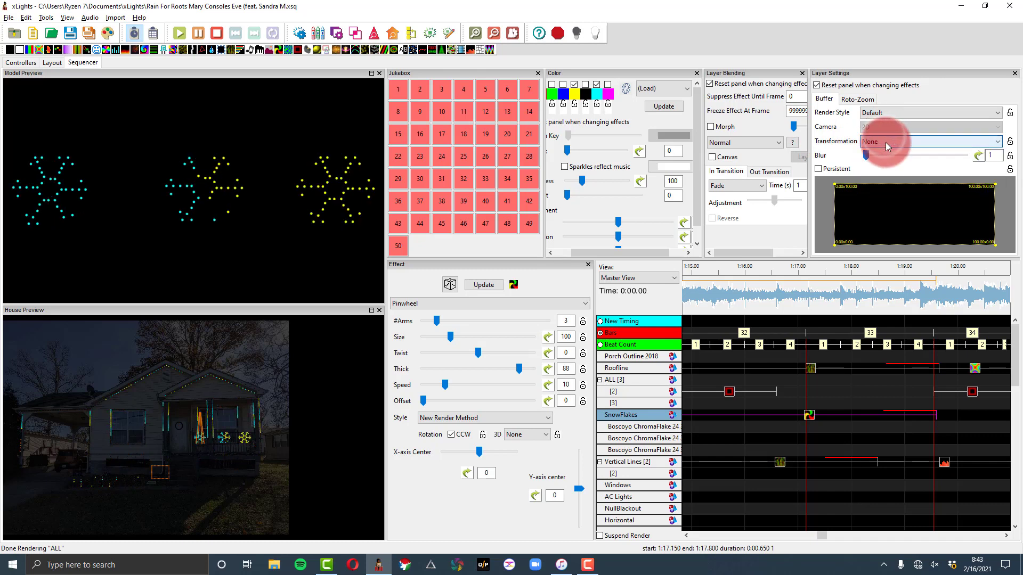
Step: Select the Vertical Lines VU Meter effect and set its transformation to Rotate CC 90
left_click(947, 463)
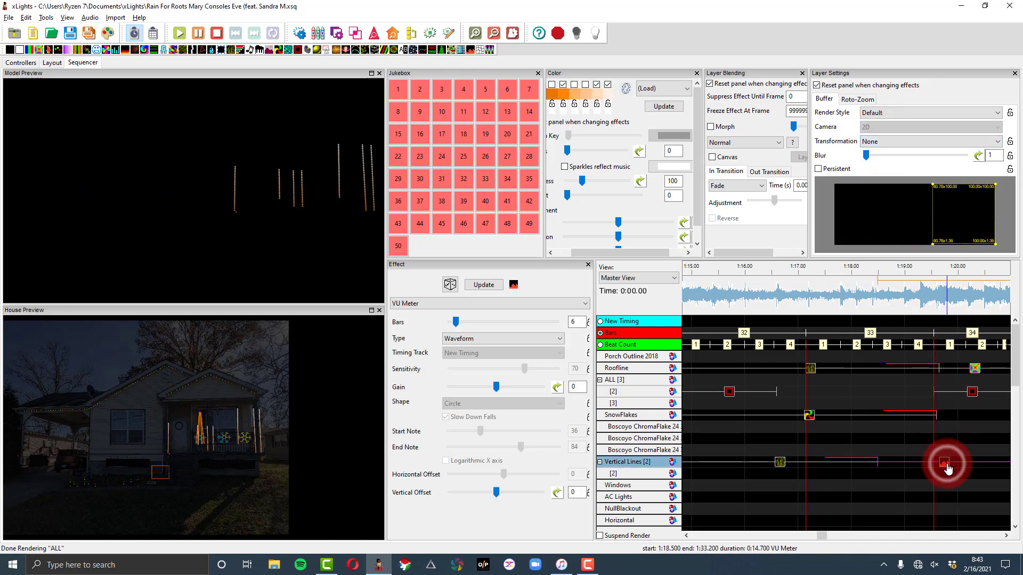
scroll(947, 467, "right", 4)
scroll(928, 464, "down", 2)
scroll(927, 463, "right", 2)
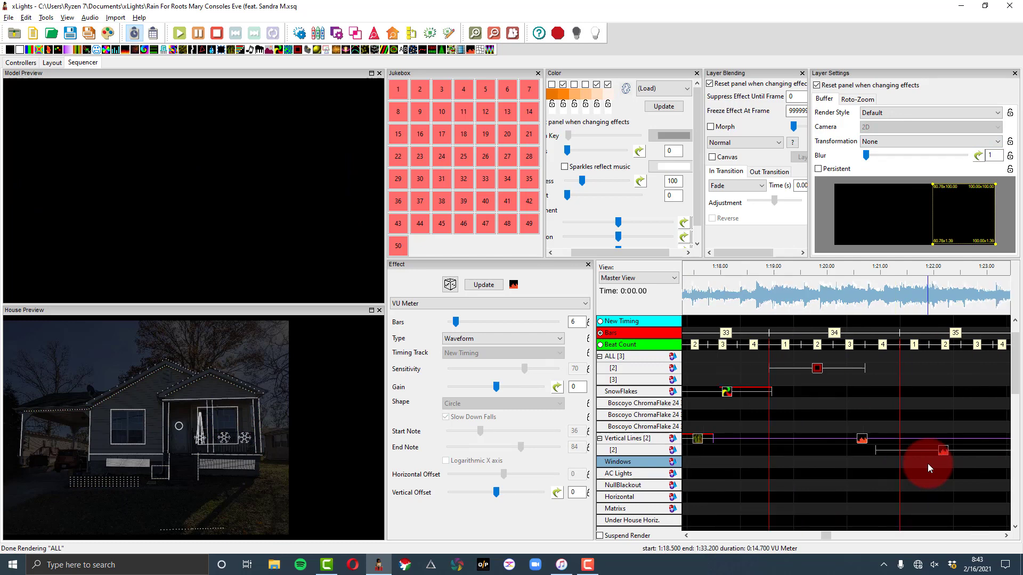
left_click_drag(907, 418, 917, 470)
left_click(918, 267)
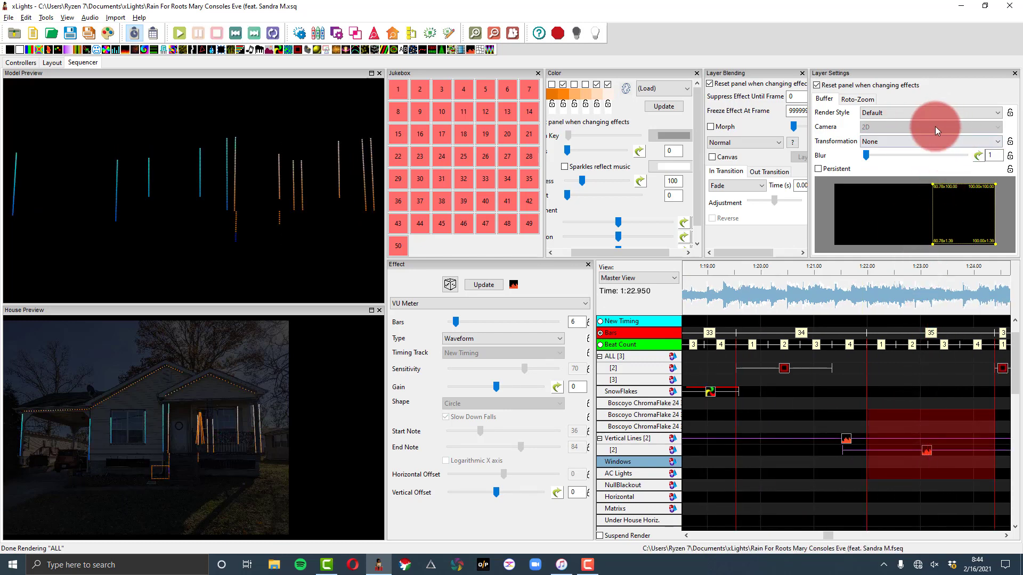
left_click(937, 140)
left_click(934, 161)
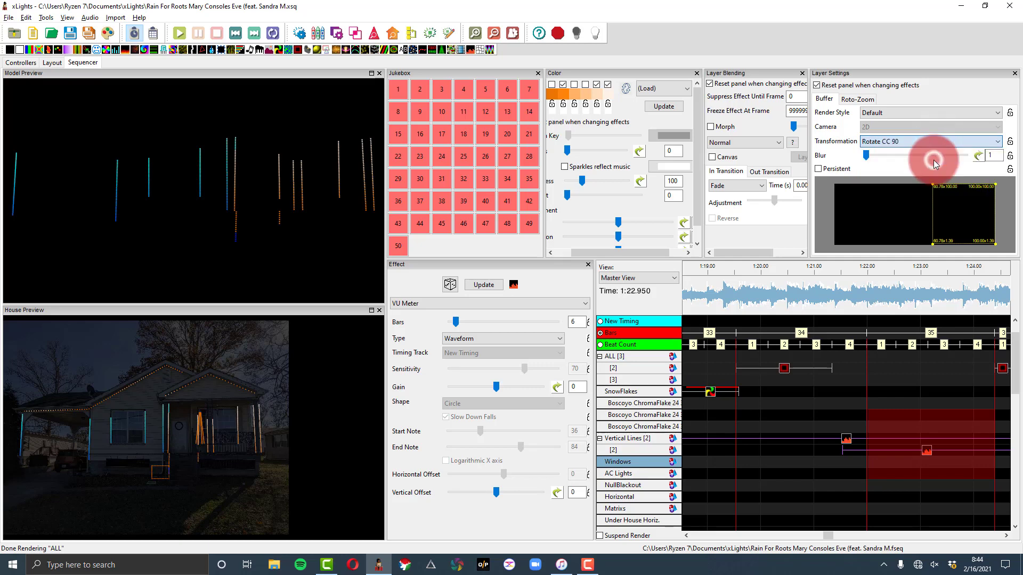
Step: Preview the rotated effect from about 1:21, then stop playback
left_click(862, 266)
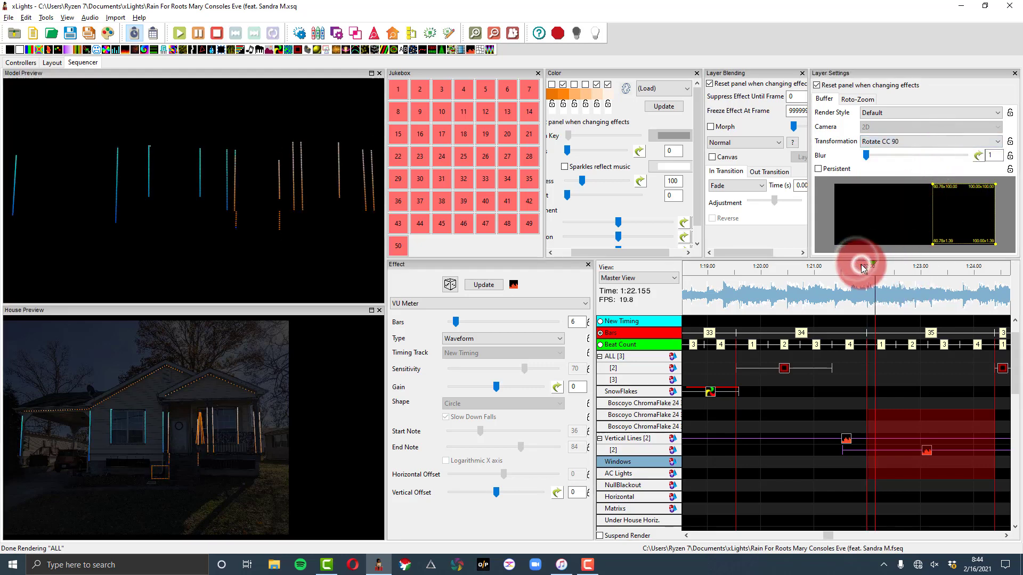
left_click(890, 267)
left_click(838, 267)
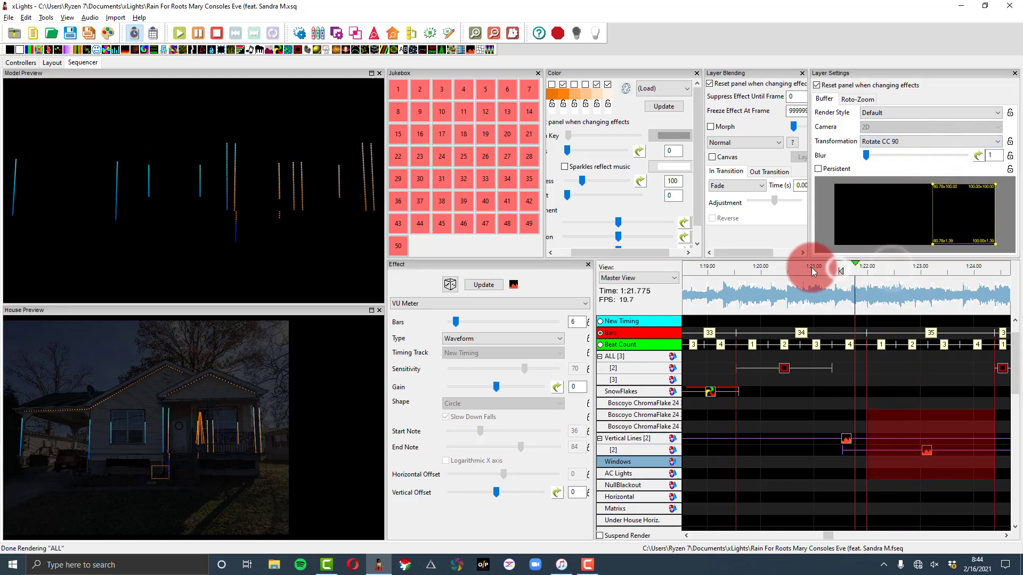
left_click(811, 268)
key("space")
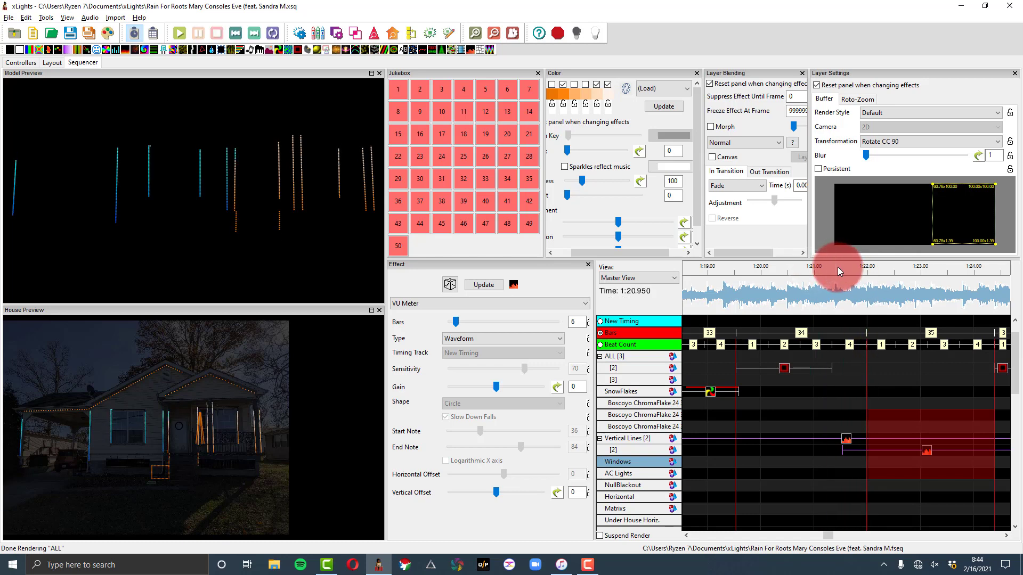
Step: Save the sequence and reselect the VU Meter effect on Vertical Lines
key("ctrl+s")
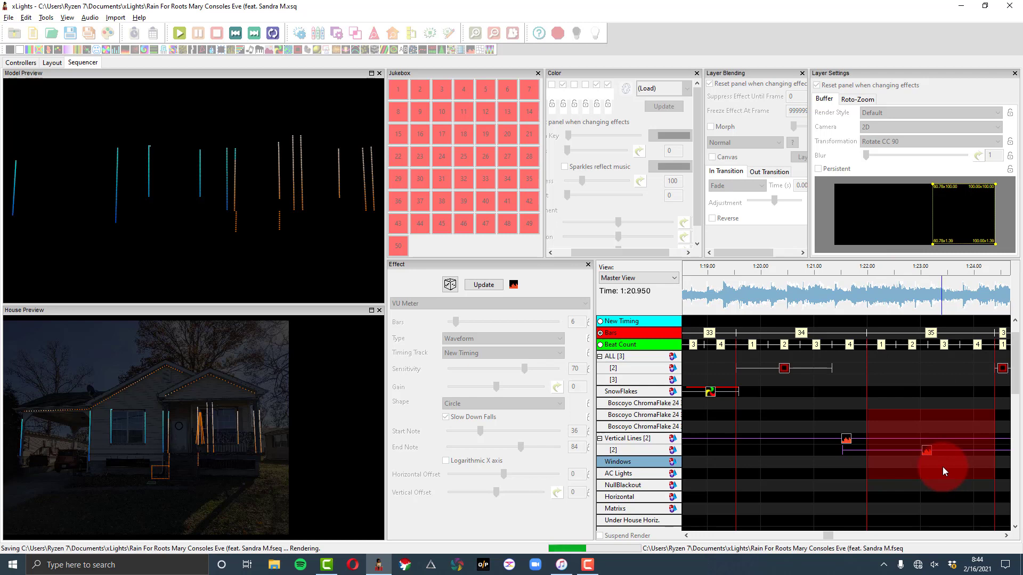
left_click(927, 452)
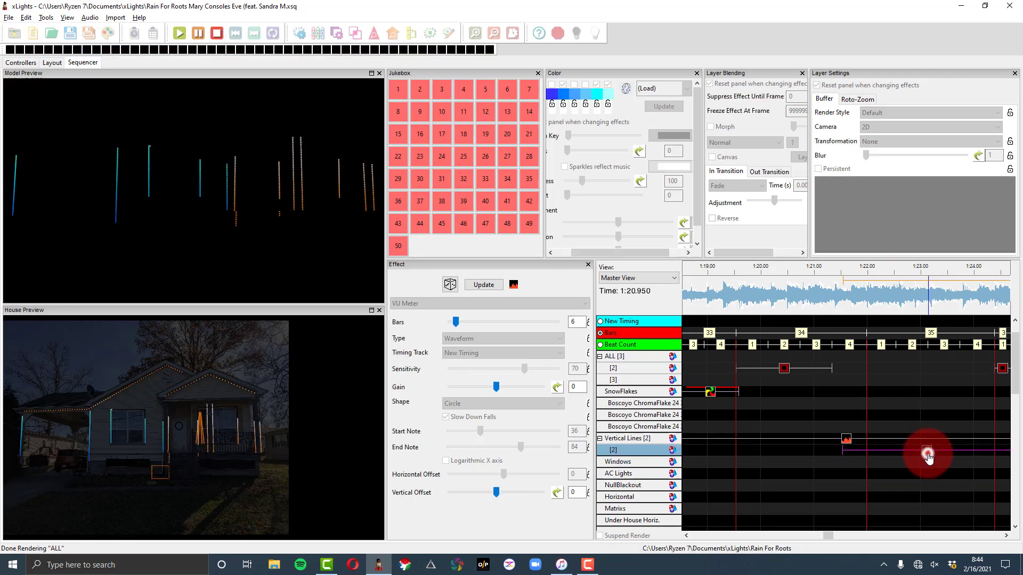
left_click(923, 417)
left_click(930, 450)
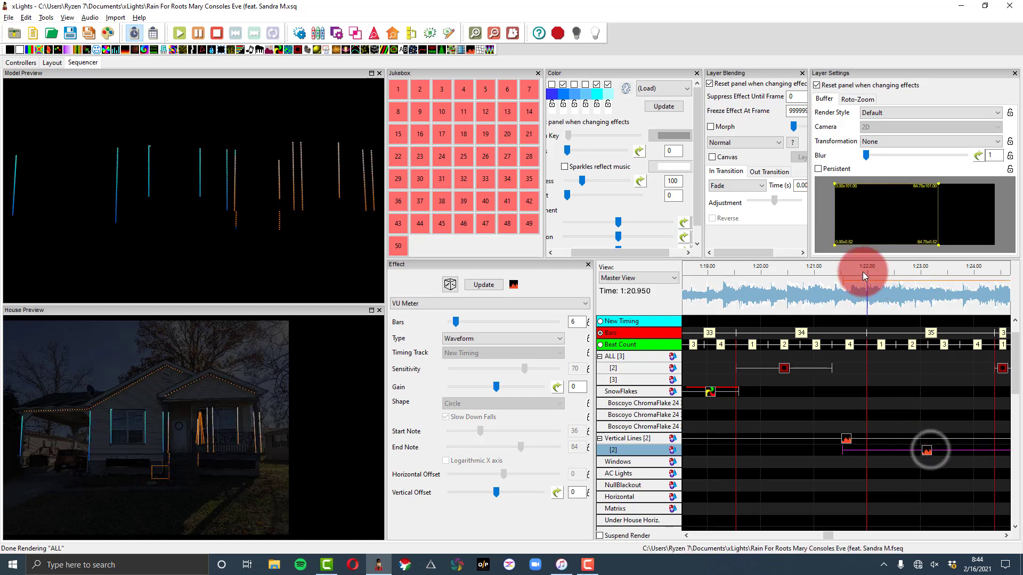
Step: Preview the Vertical Lines VU Meter effect, then stop playback
key("space")
key("space")
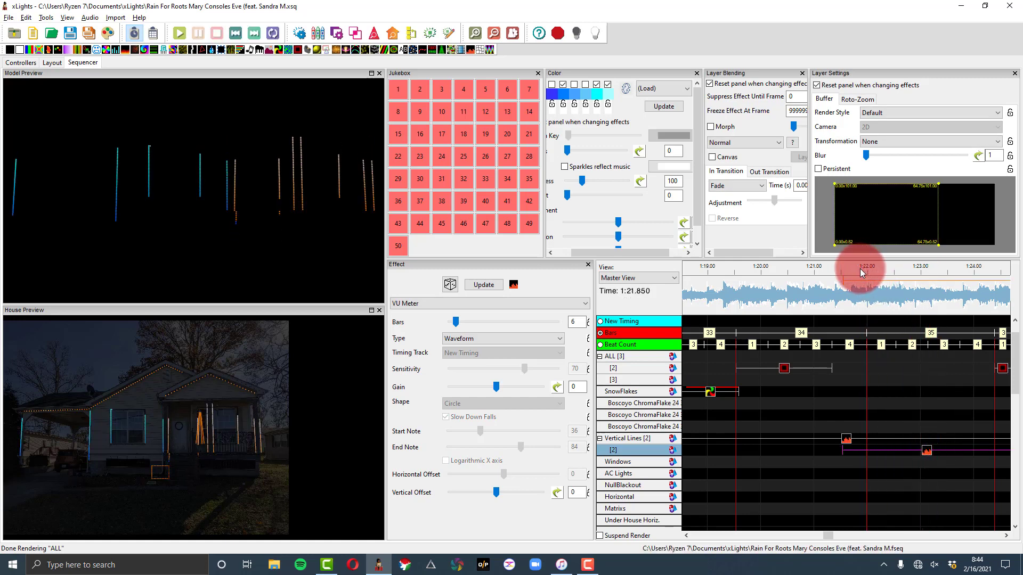
left_click(845, 438)
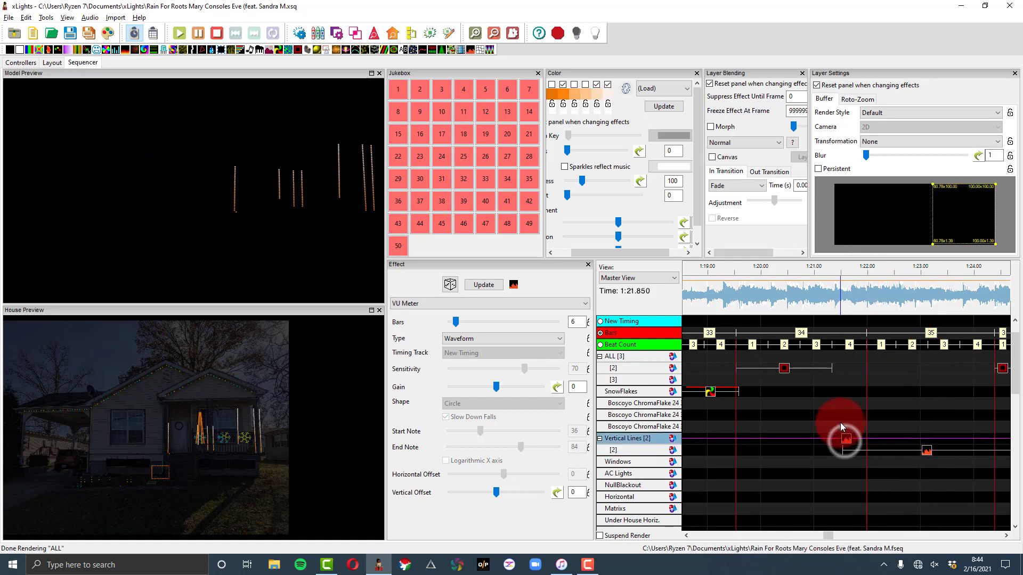
key("space")
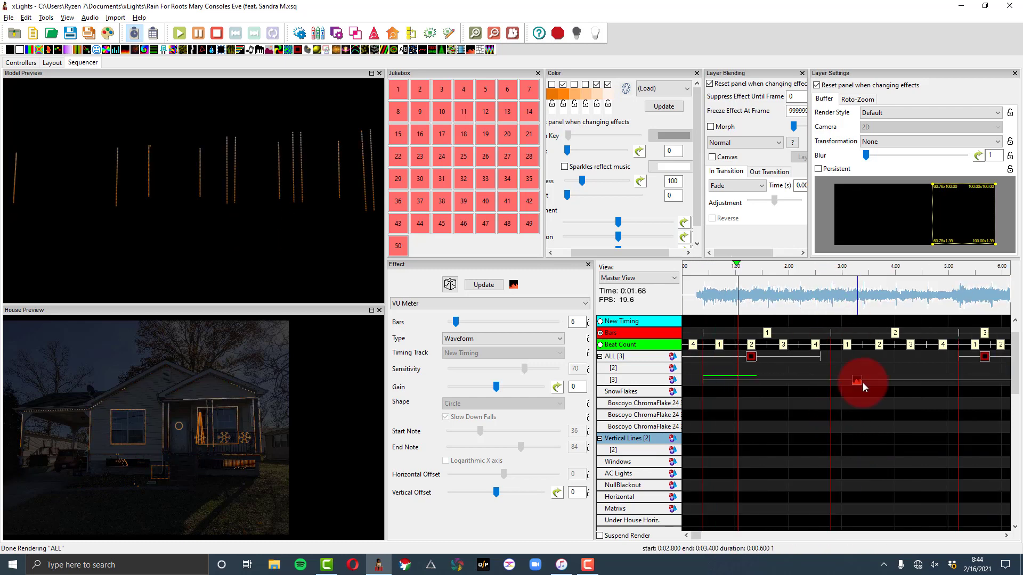
key("space")
Step: Select the VU Meter effect on row 2 further along the timeline and play it briefly
scroll(859, 391, "down", 2)
scroll(860, 391, "right", 10)
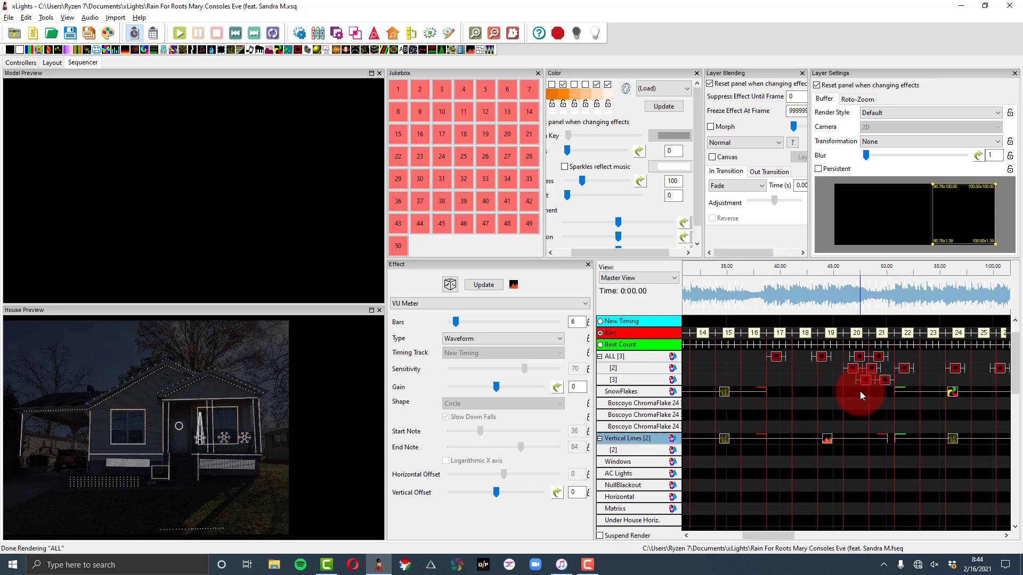
scroll(859, 391, "right", 10)
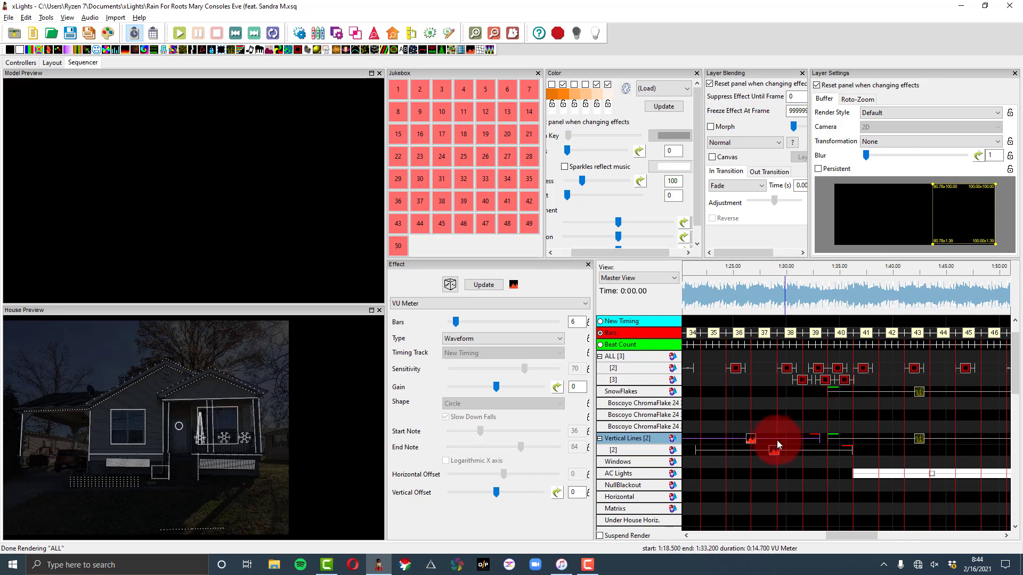
left_click(773, 451)
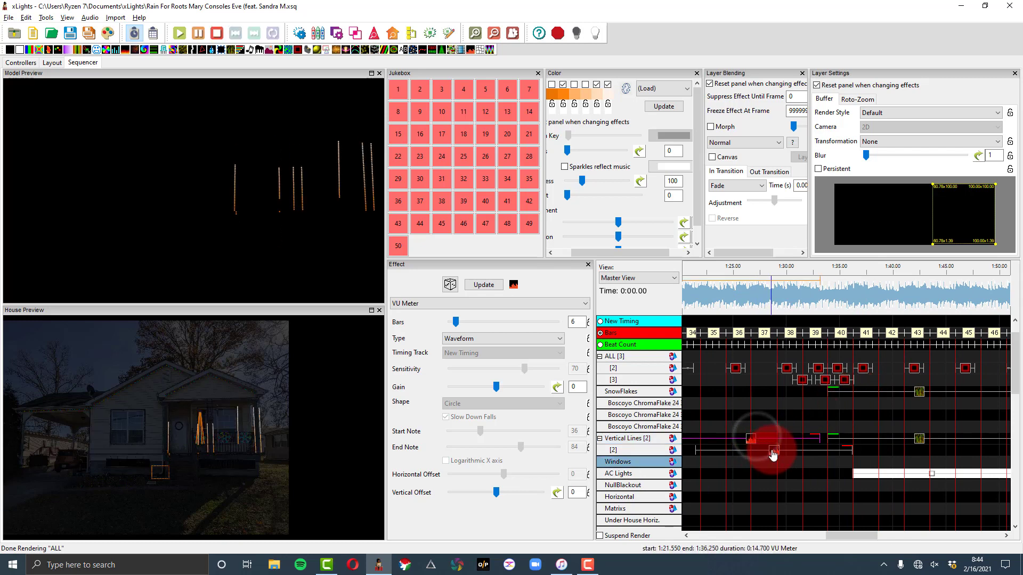
key("space")
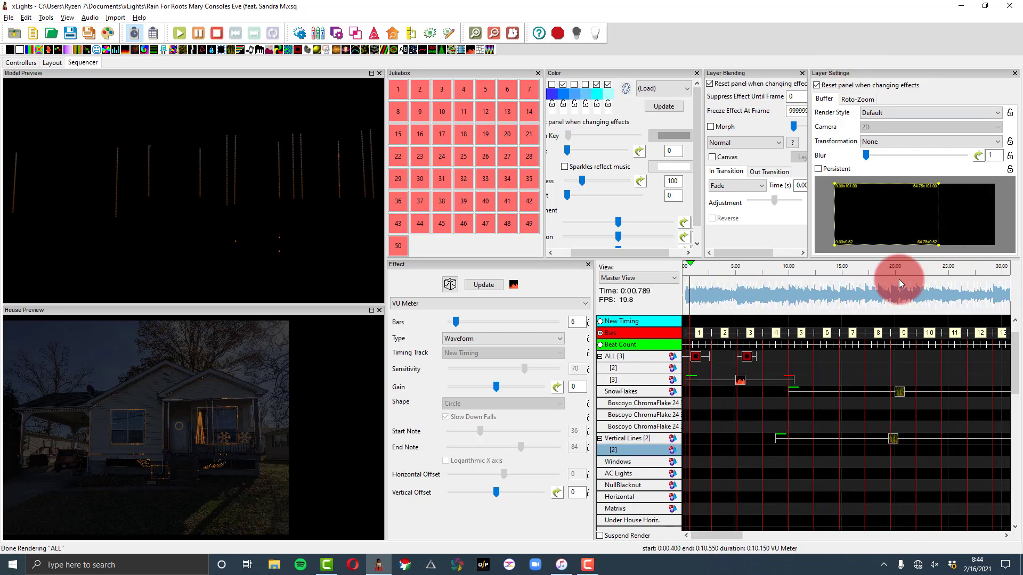
key("space")
Step: Select another Vertical Lines VU Meter effect and play it briefly
scroll(884, 299, "down", 5)
scroll(884, 299, "down", 4)
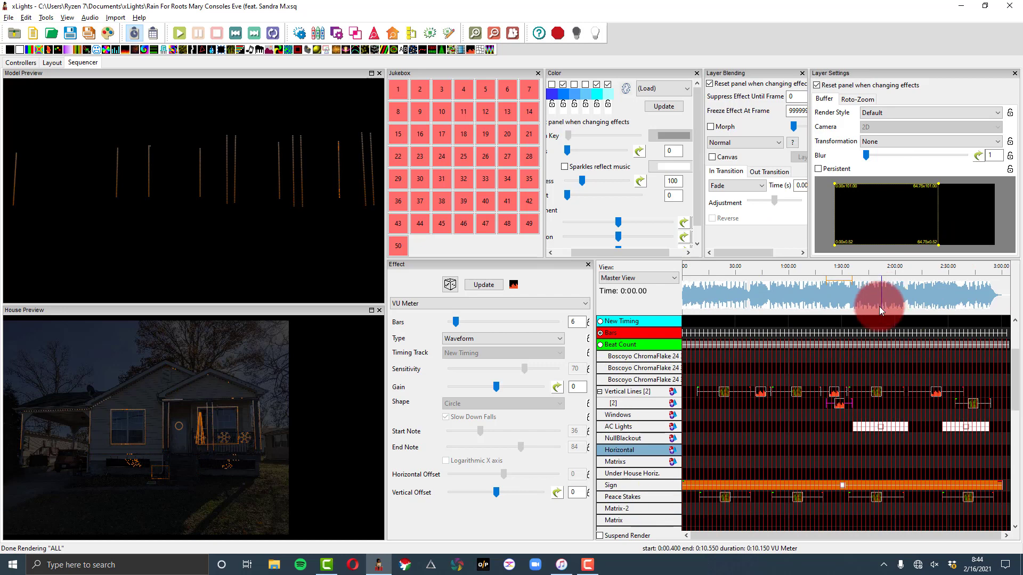
scroll(857, 388, "up", 10)
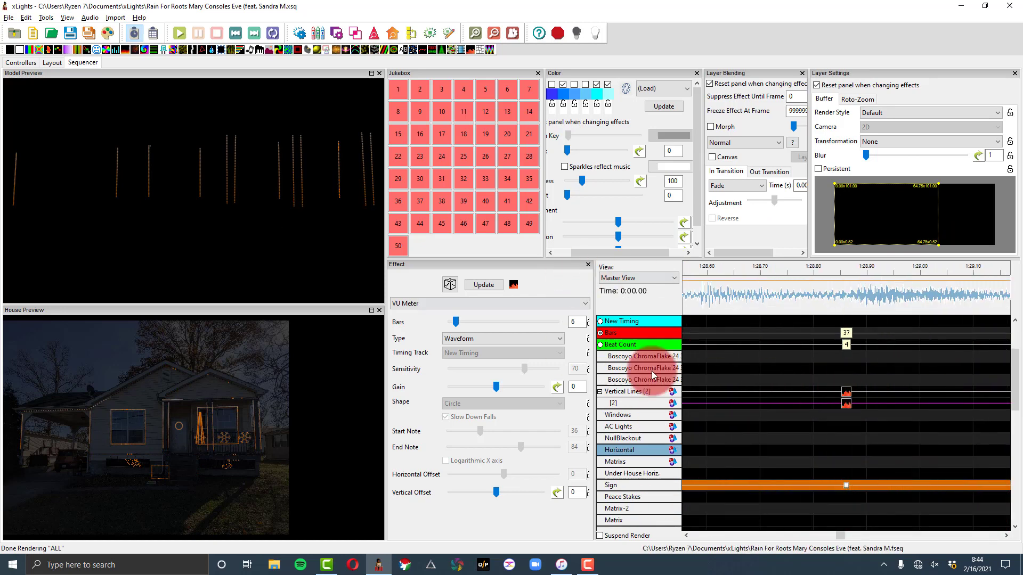
scroll(881, 402, "left", 2)
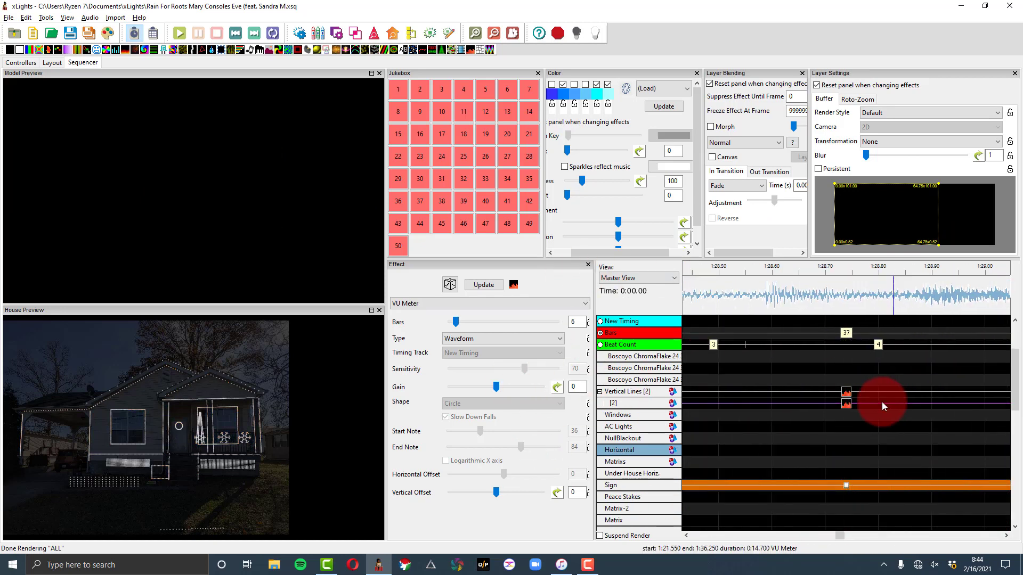
left_click(855, 402)
left_click(844, 391)
key("space")
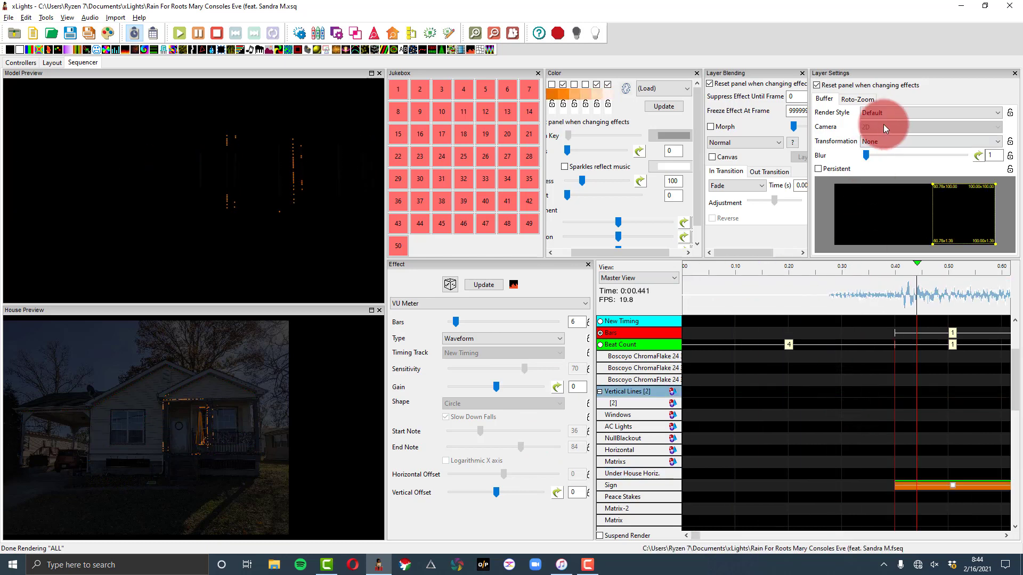
key("space")
Step: Bring the VU Meter effect around 2:07 into view, select it, then clear the selection
scroll(865, 409, "down", 10)
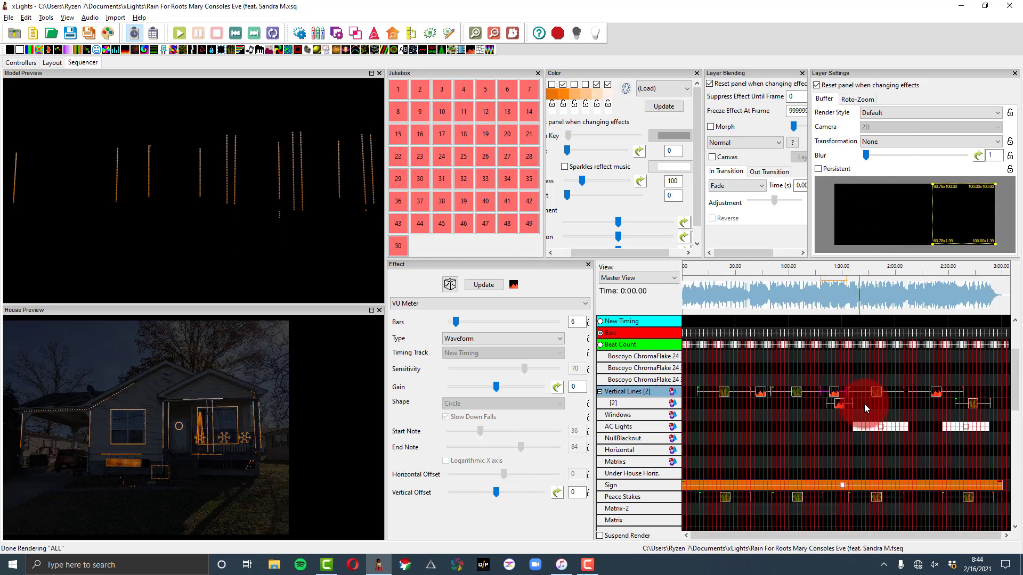
left_click(930, 390)
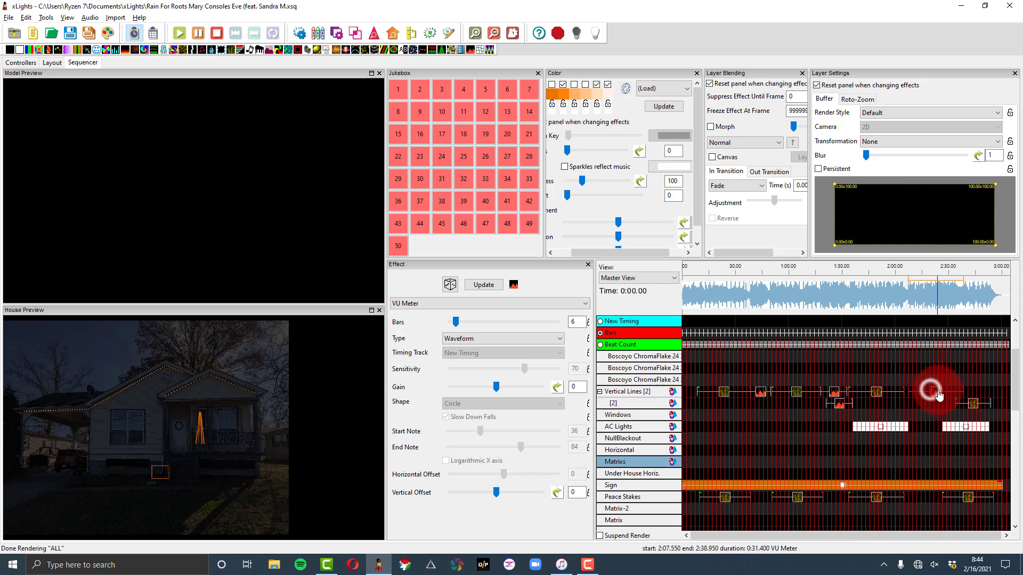
left_click(954, 365)
scroll(954, 365, "up", 5)
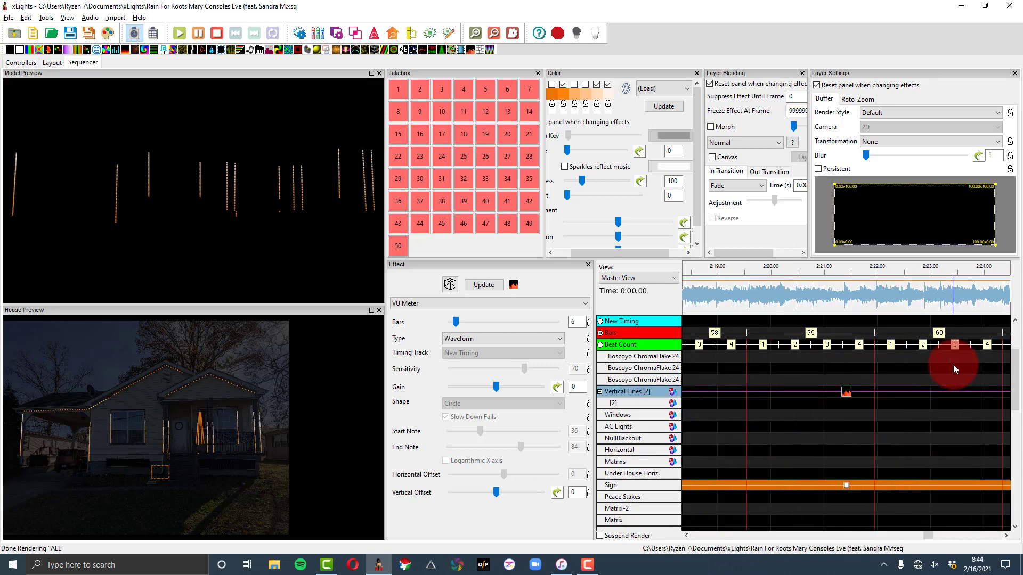
left_click(888, 112)
left_click(875, 142)
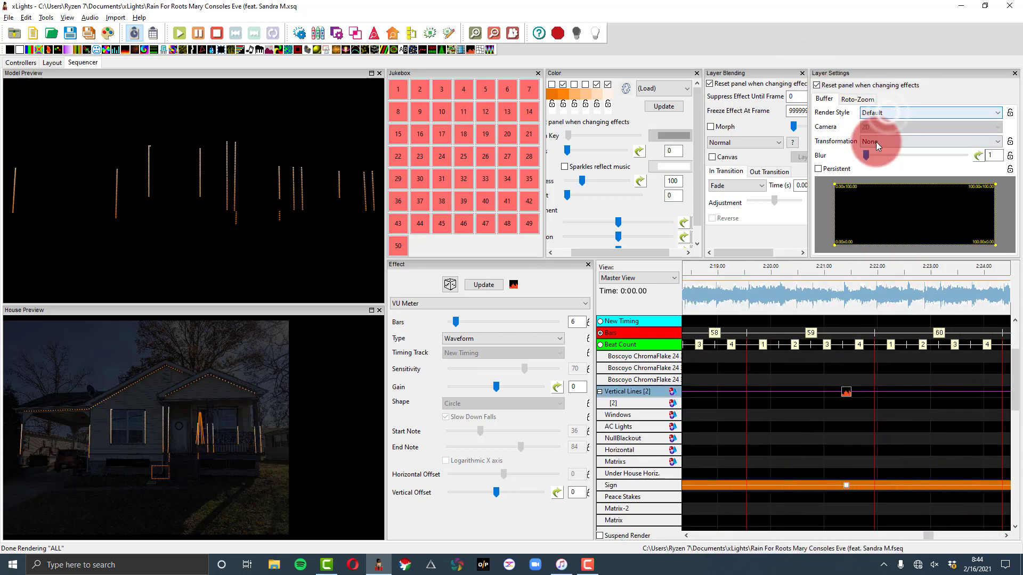
left_click(877, 163)
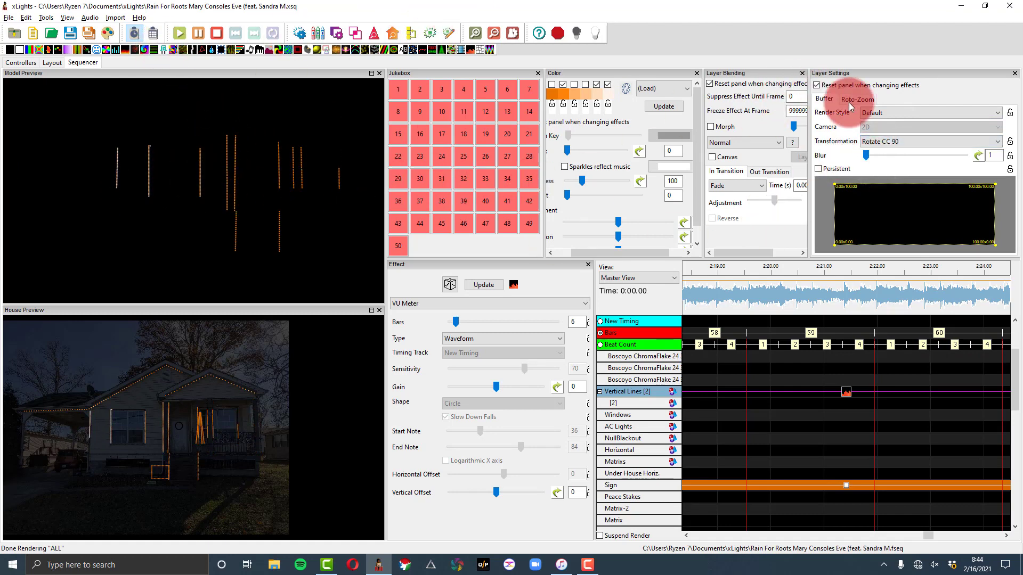
left_click(906, 140)
left_click(909, 138)
left_click(901, 138)
left_click(875, 155)
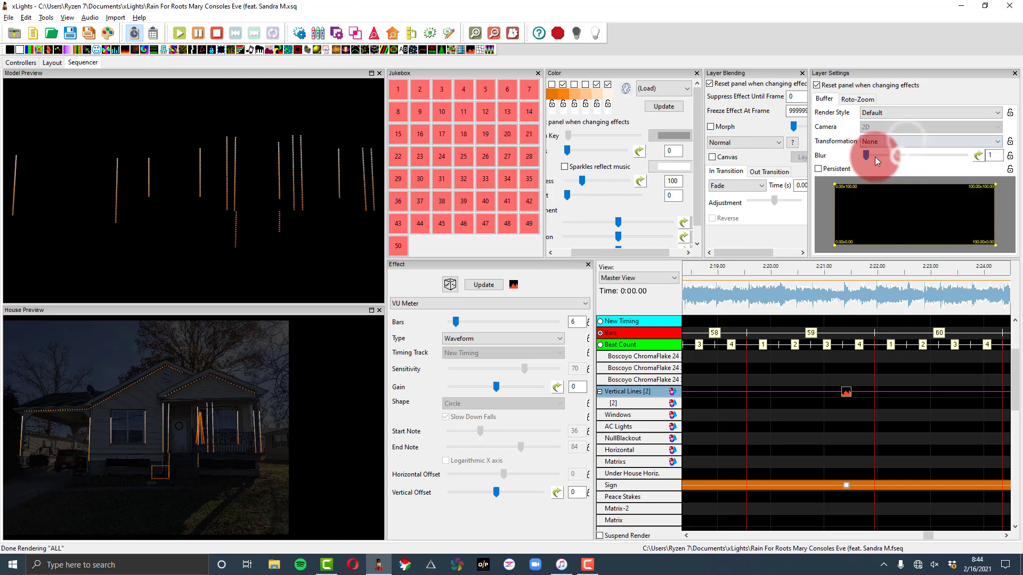
left_click(861, 153)
left_click(331, 109)
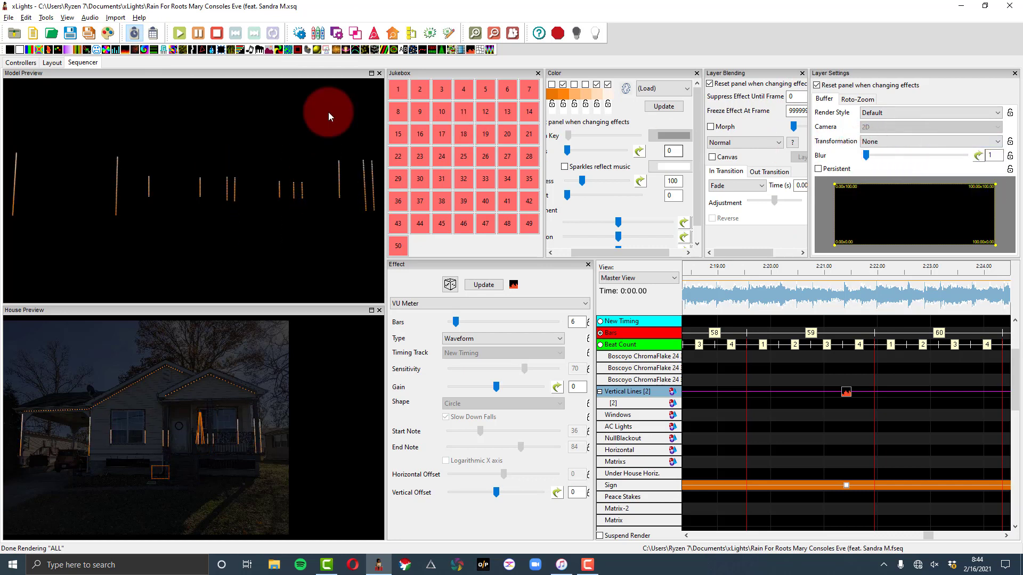
left_click(312, 158)
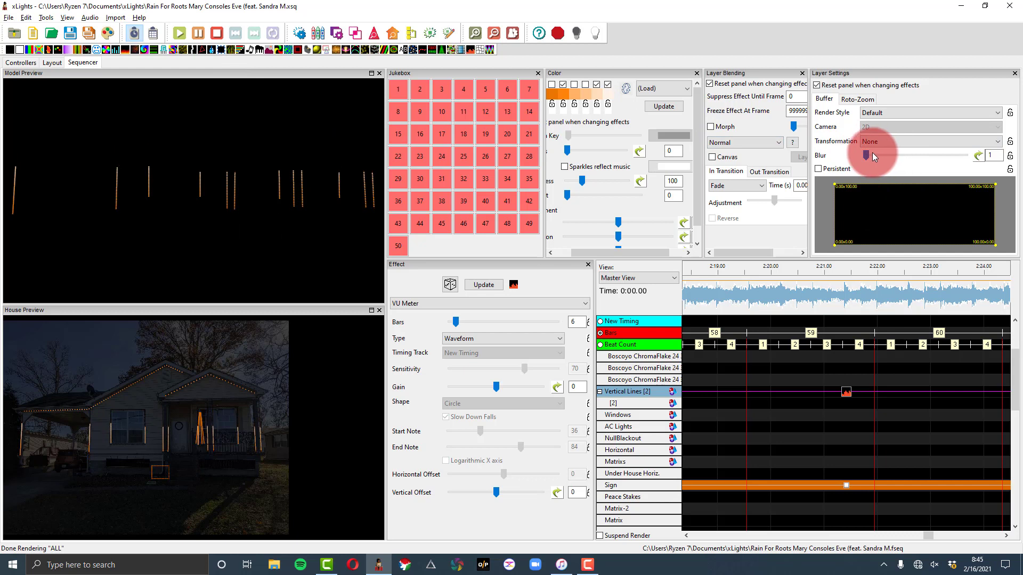
left_click_drag(865, 155, 947, 154)
left_click(527, 137)
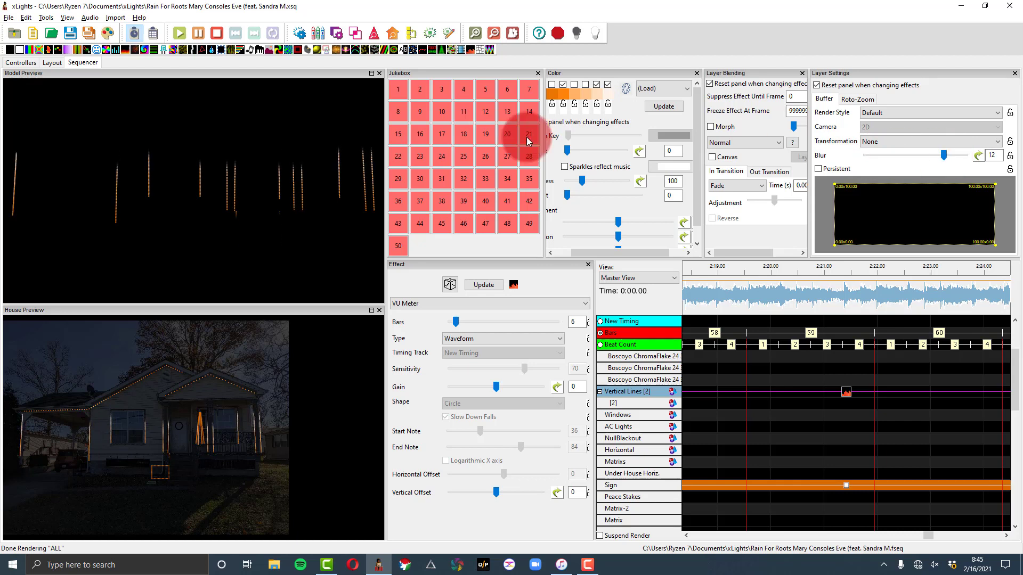
left_click(297, 188)
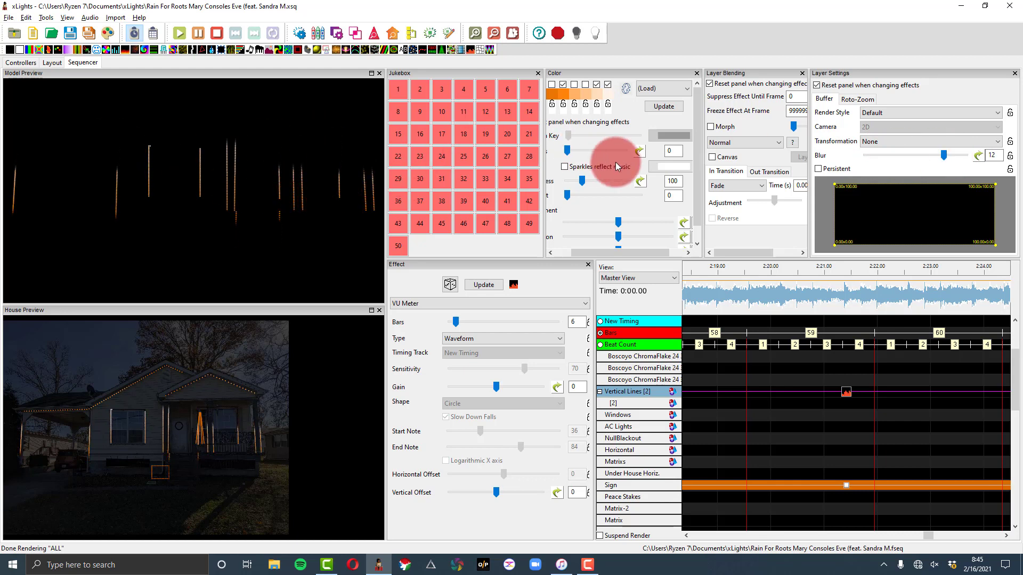
left_click_drag(945, 155, 969, 155)
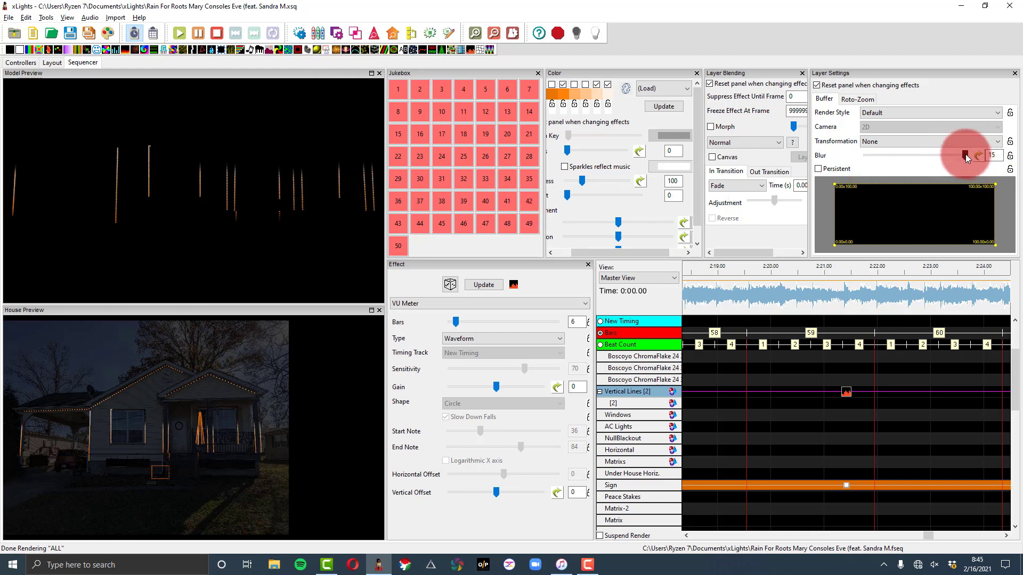
left_click_drag(966, 155, 865, 154)
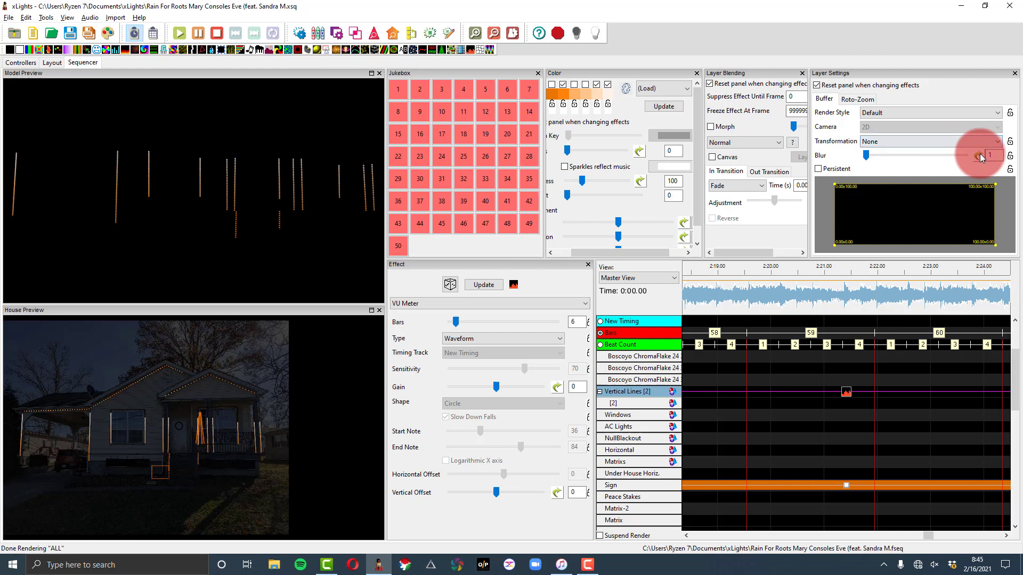
Step: Apply the 1 Rev CW Roto-Zoom preset to the VU Meter effect
left_click(874, 98)
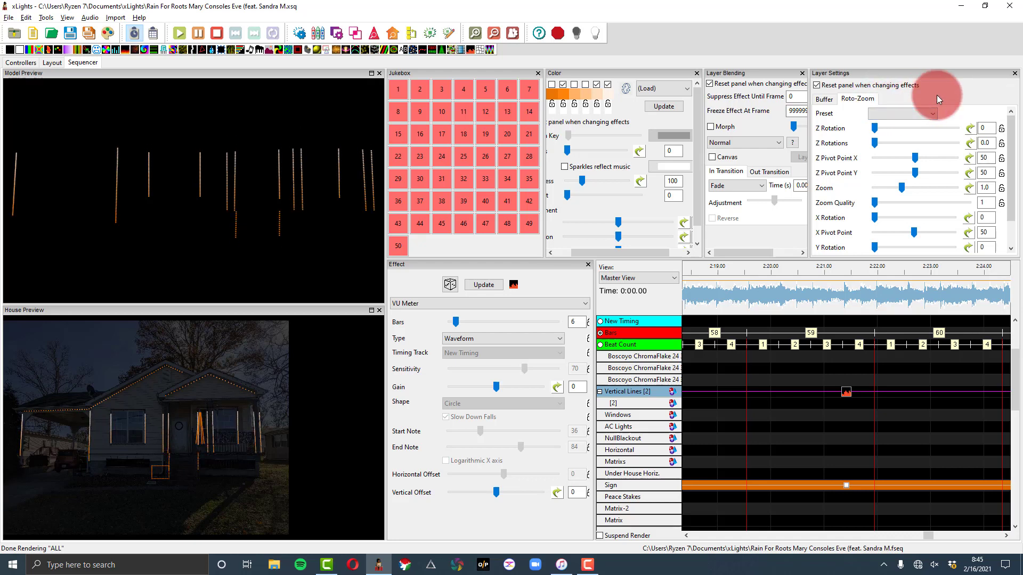
left_click(925, 107)
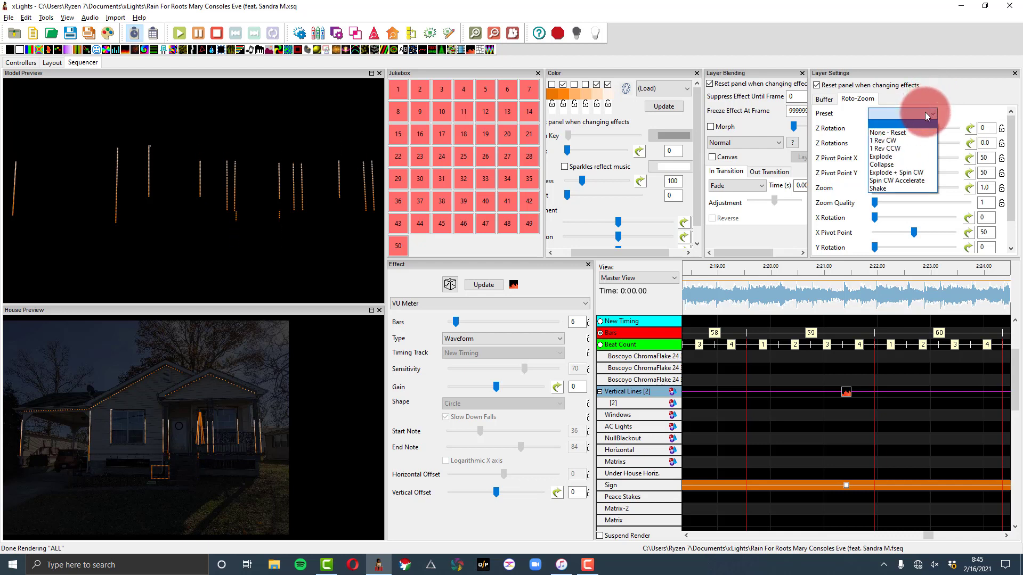
left_click(921, 140)
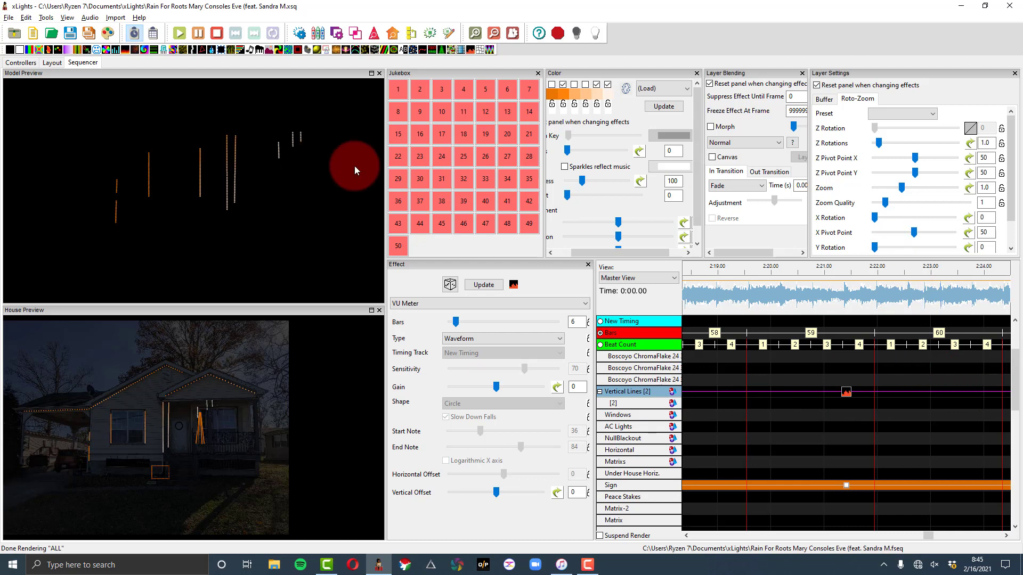
Step: Try the Explode and another spinning preset, then reset Roto-Zoom to None
left_click(900, 114)
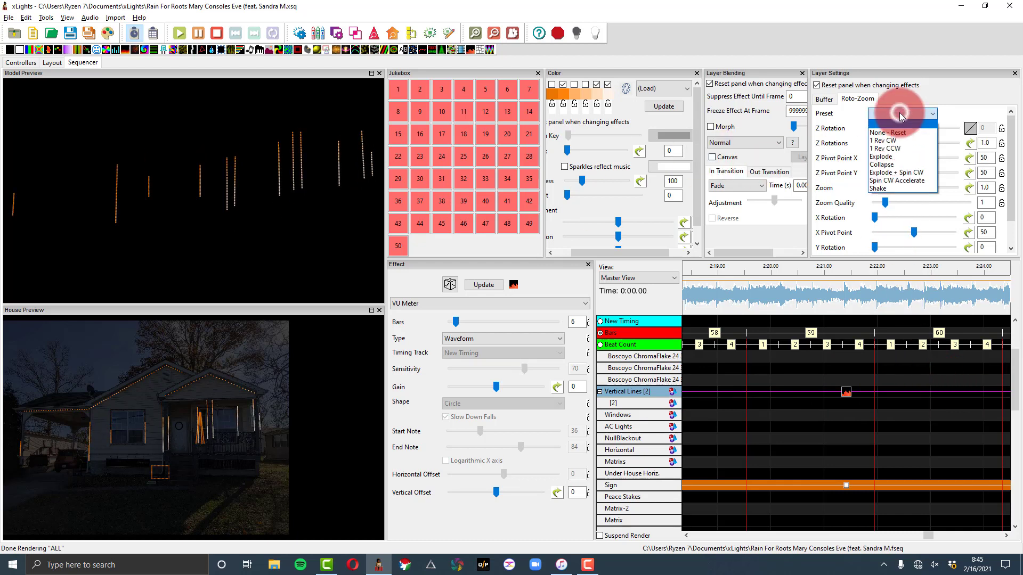
left_click(909, 157)
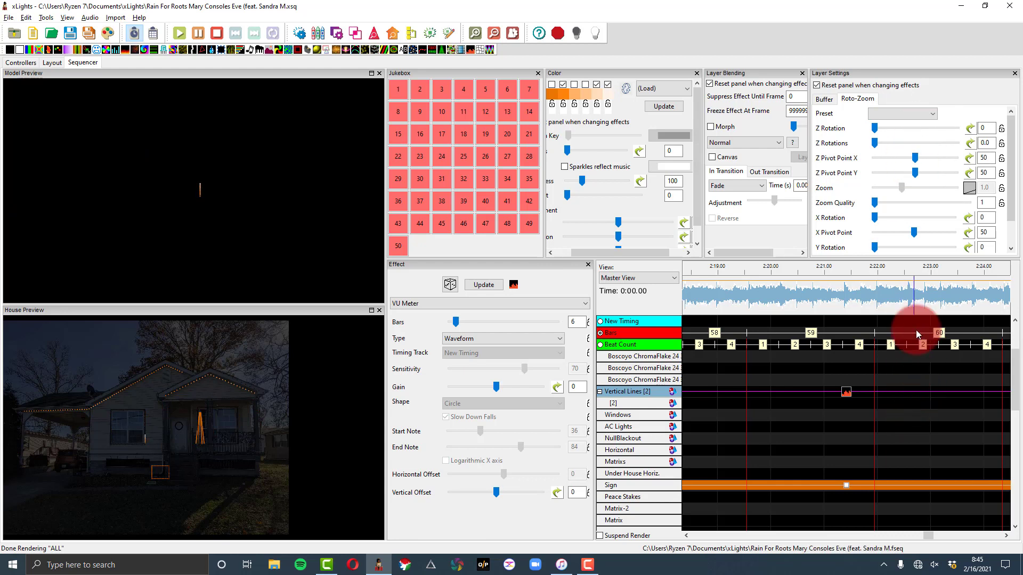
left_click(899, 114)
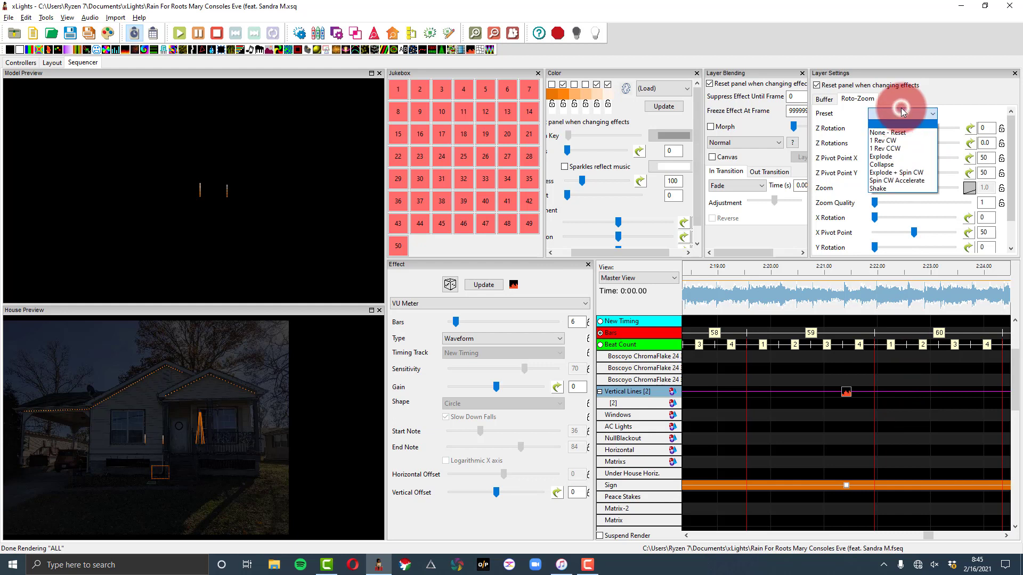
left_click(907, 176)
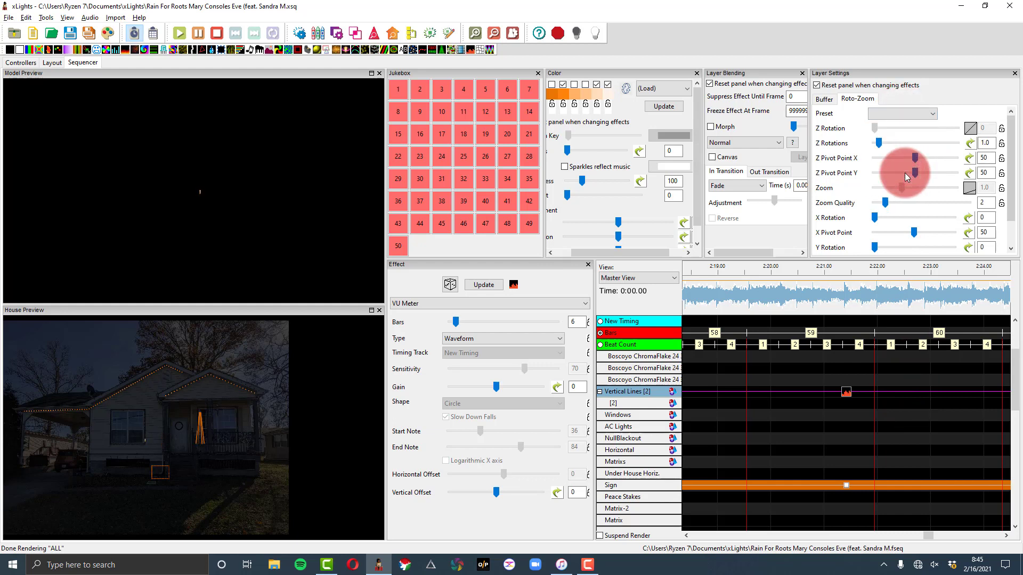
left_click(889, 108)
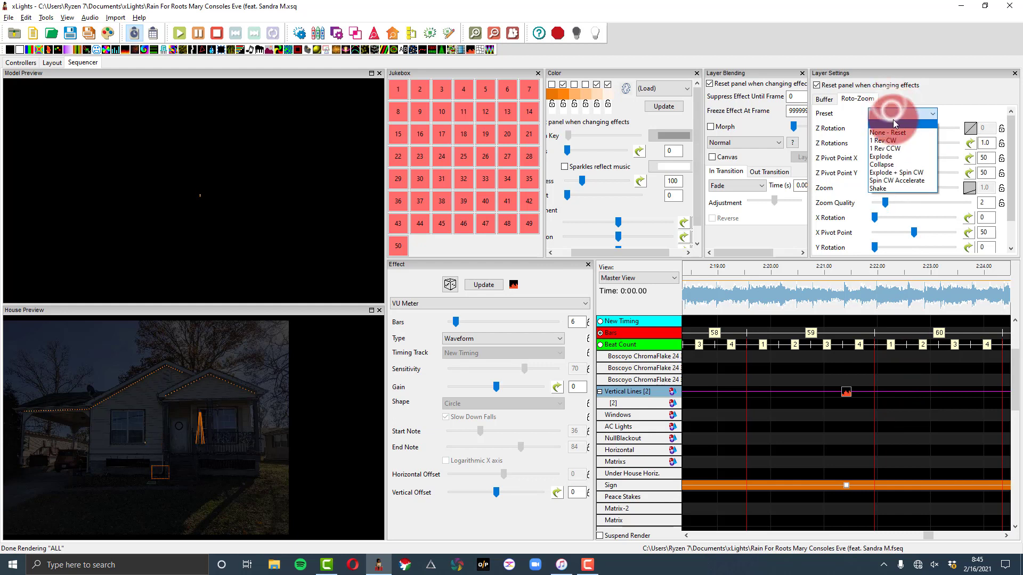
left_click(895, 133)
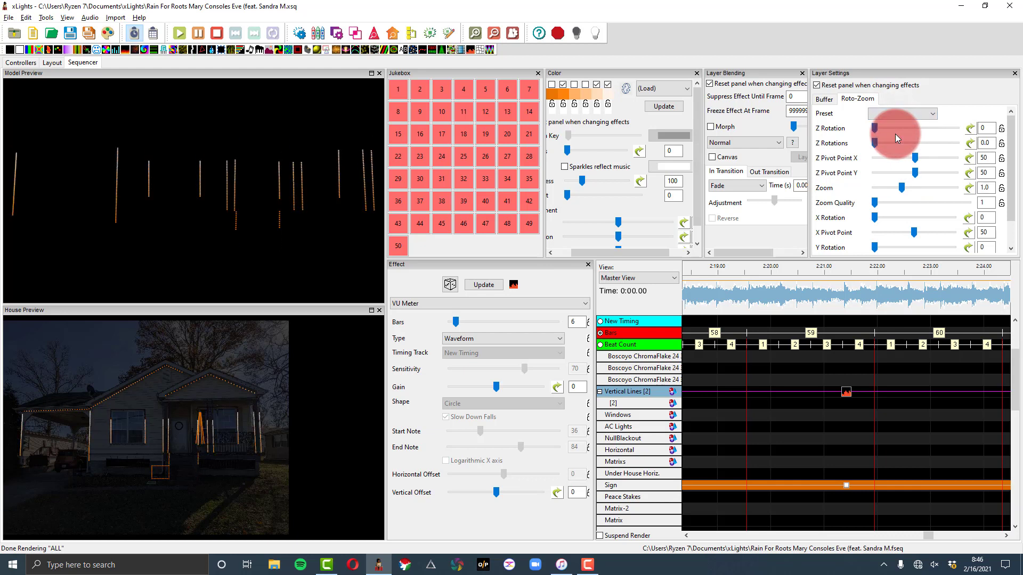
Step: In the Buffer settings, drag the top crop handle down to about 77% height
left_click(831, 101)
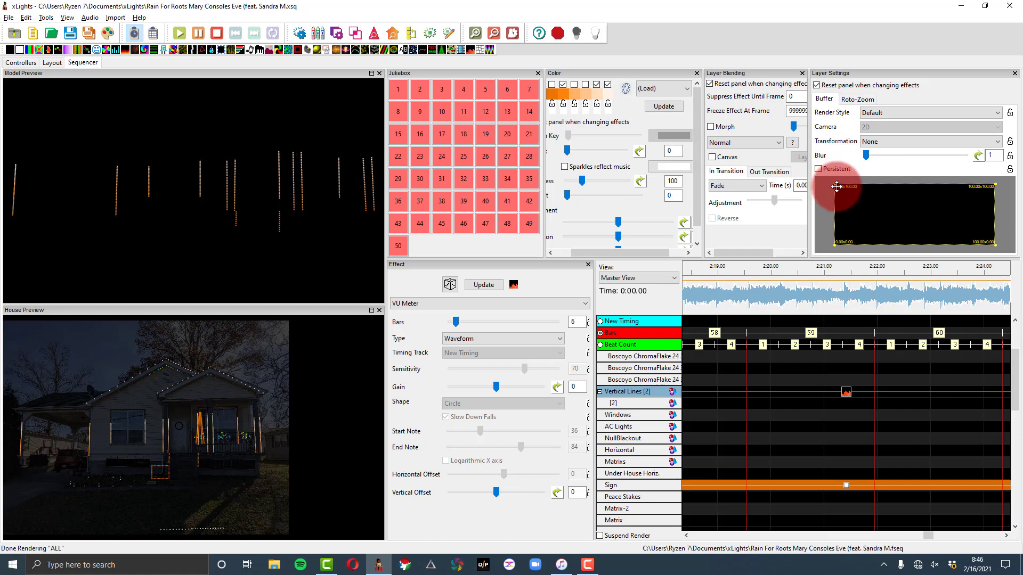
left_click_drag(837, 186, 834, 198)
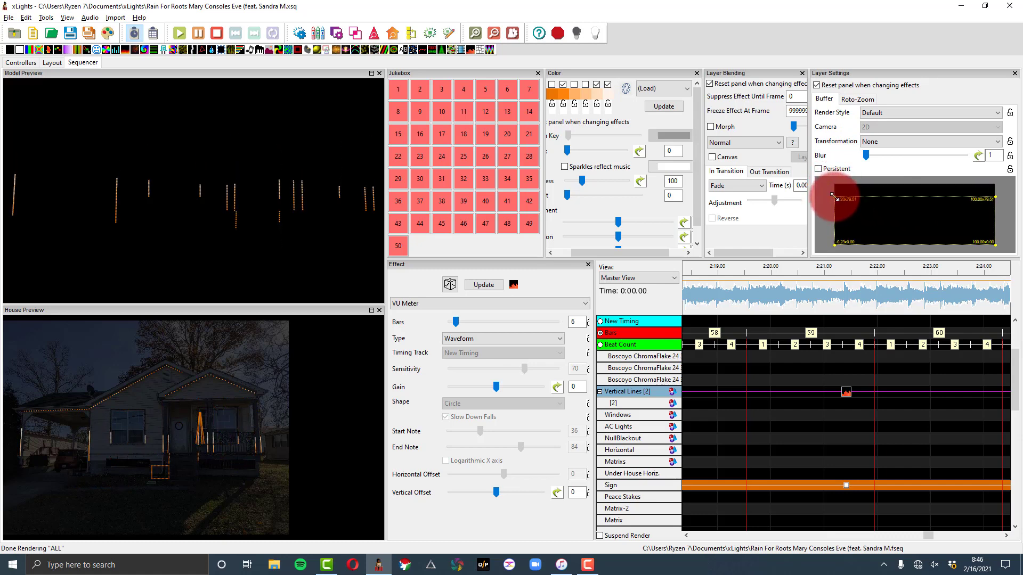